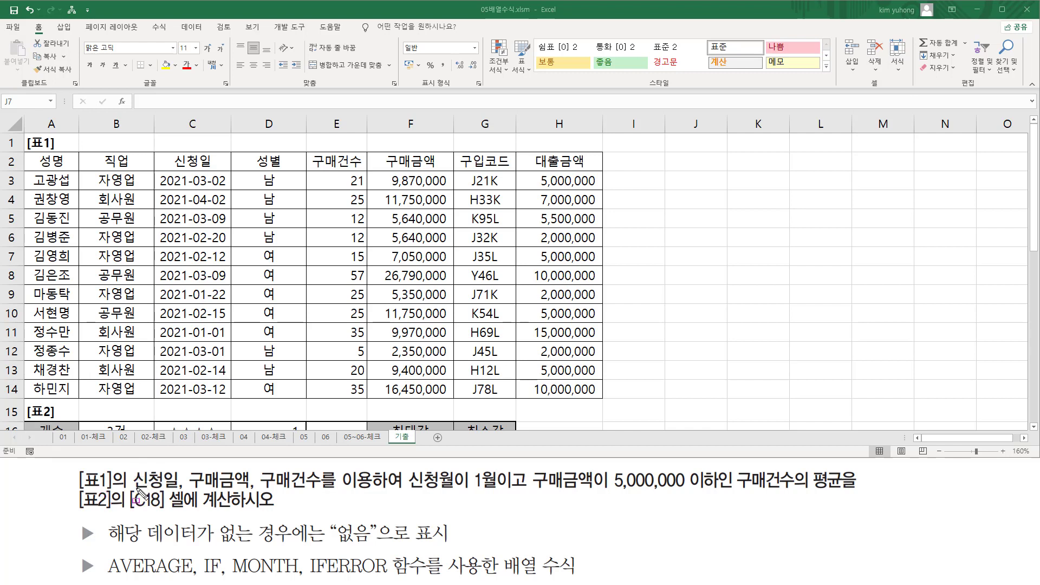
Step: Examine the task's January application-month condition together with the 신청일 column in 표1 and the MONTH function
drag(137, 491, 315, 490)
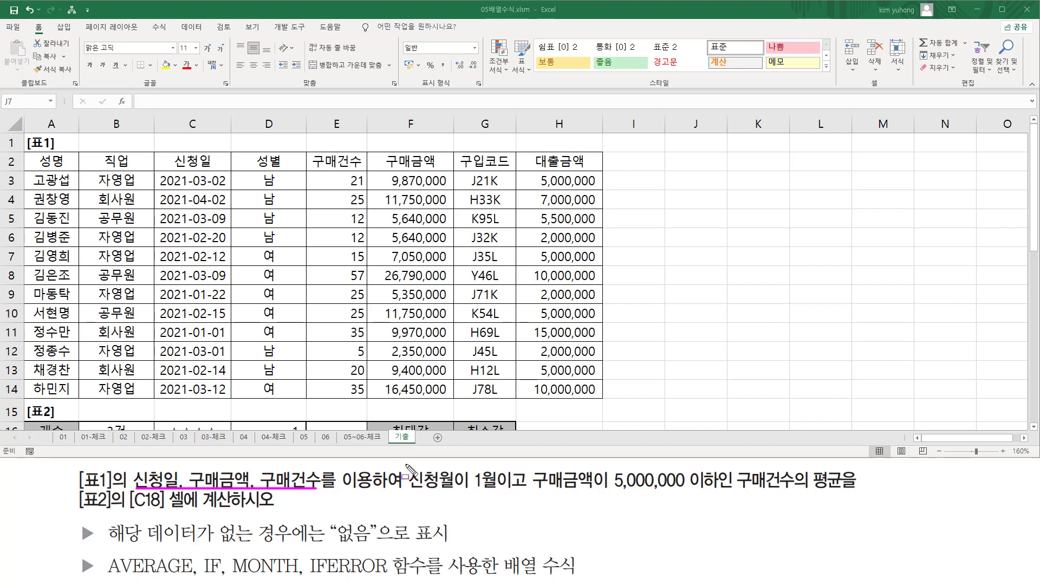
mouse_move(407, 463)
mouse_down()
mouse_move(462, 495)
mouse_move(499, 495)
mouse_up()
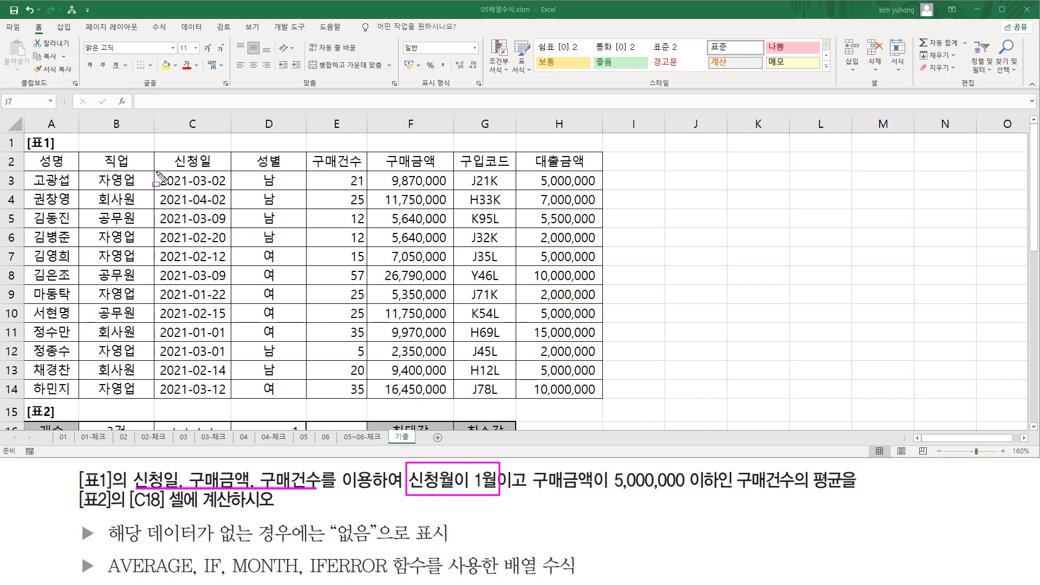
mouse_move(152, 172)
mouse_down()
mouse_move(182, 211)
mouse_move(238, 408)
mouse_move(231, 401)
mouse_up()
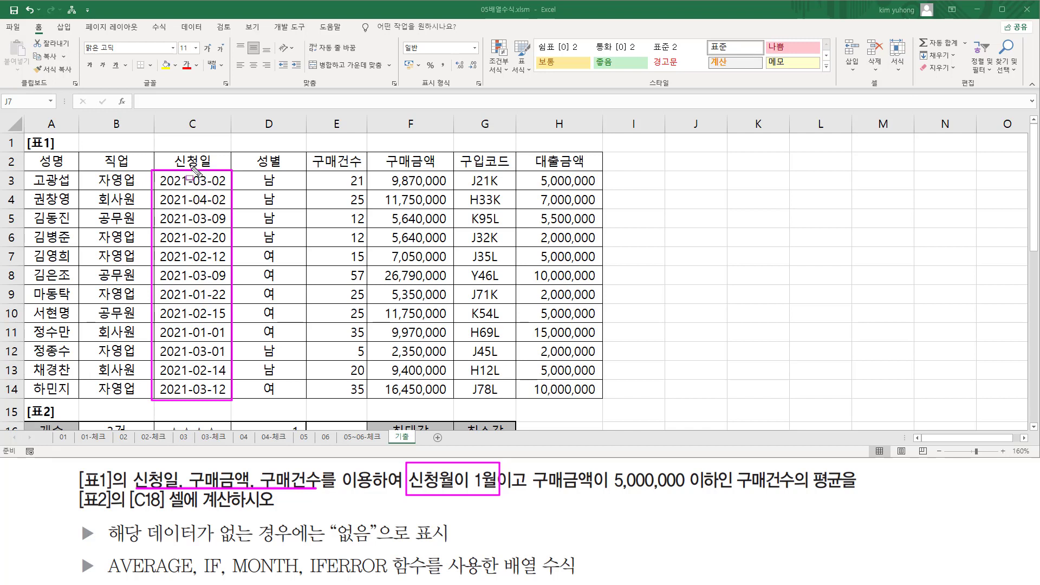
mouse_move(190, 165)
mouse_down()
mouse_move(196, 433)
mouse_move(210, 410)
mouse_up()
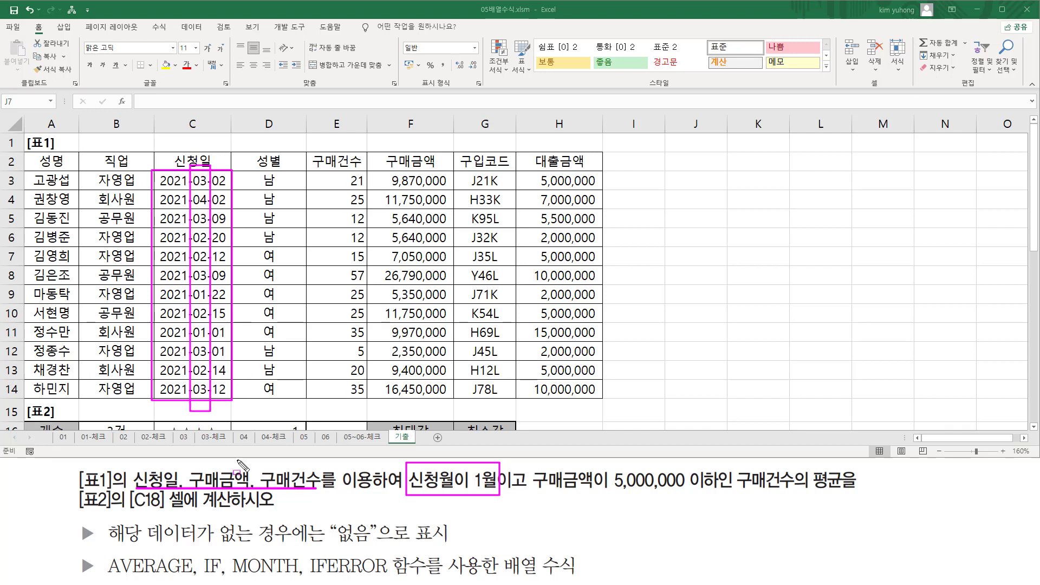
drag(234, 573, 285, 573)
drag(474, 489, 525, 490)
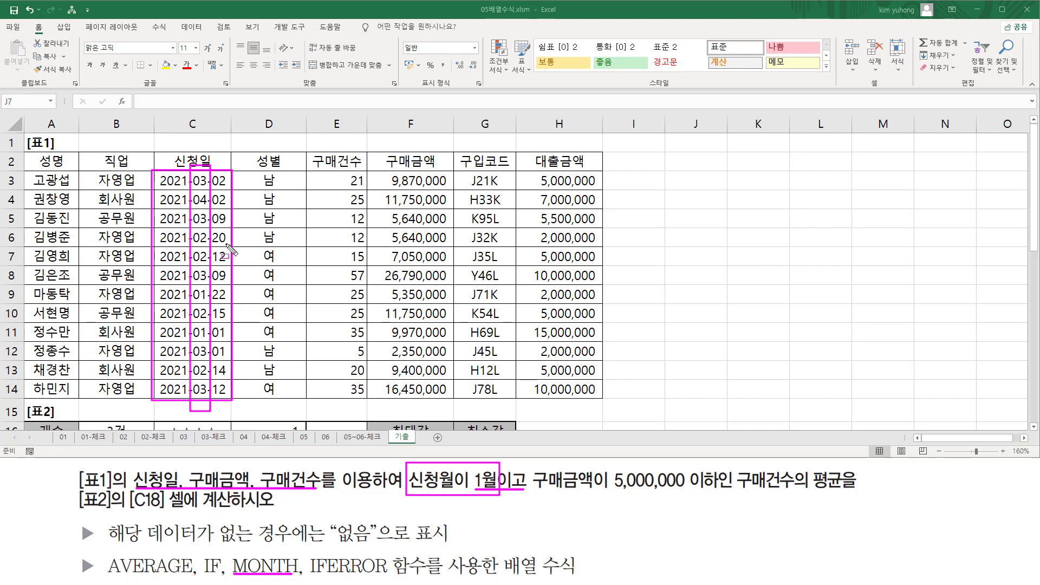
Step: Examine the purchase amount condition, the 구매건수 average, the required functions and the “없음” fallback against 표1
mouse_move(530, 461)
mouse_down()
mouse_move(542, 487)
mouse_move(723, 495)
mouse_up()
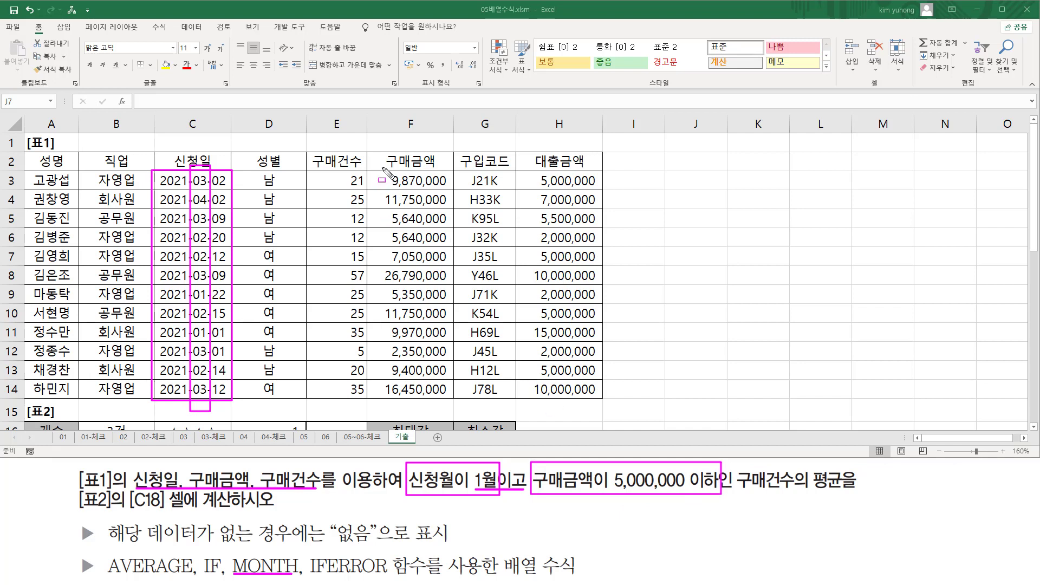
mouse_move(375, 171)
mouse_down()
mouse_move(442, 336)
mouse_move(453, 403)
mouse_up()
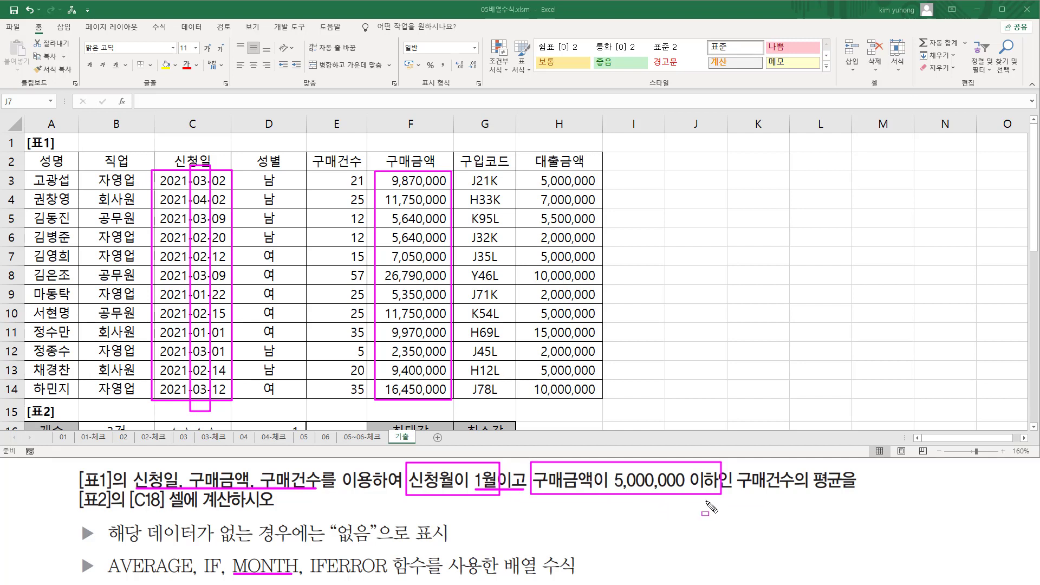
drag(735, 493, 846, 494)
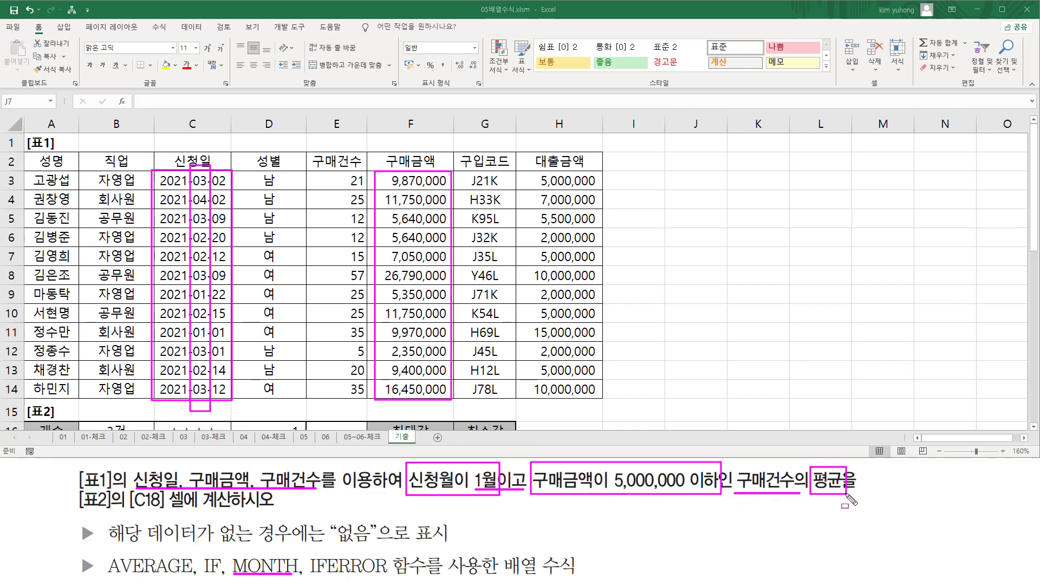
mouse_move(337, 171)
mouse_down()
mouse_move(369, 325)
mouse_move(373, 411)
mouse_move(367, 400)
mouse_up()
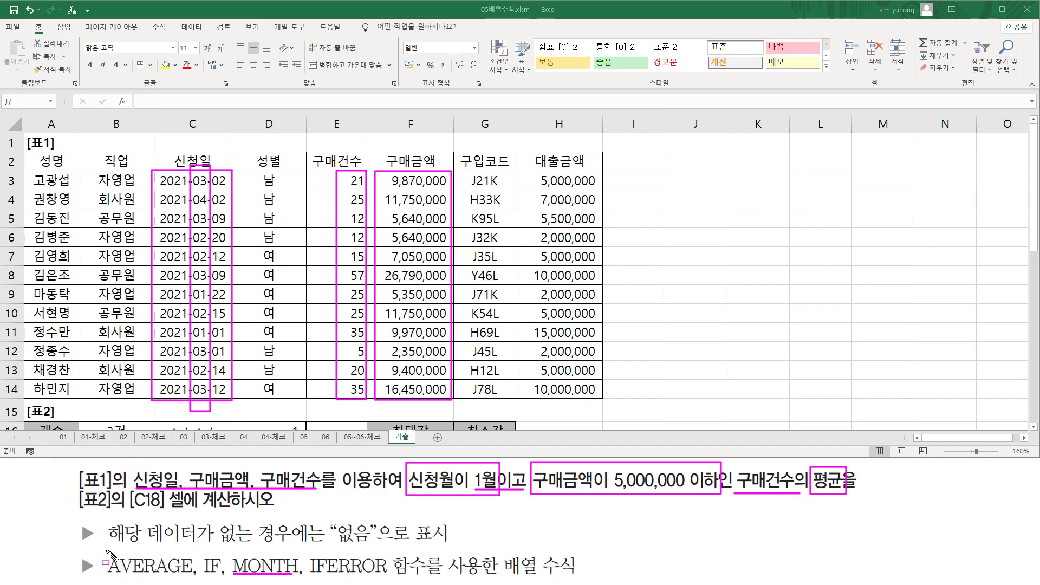
drag(106, 550, 225, 581)
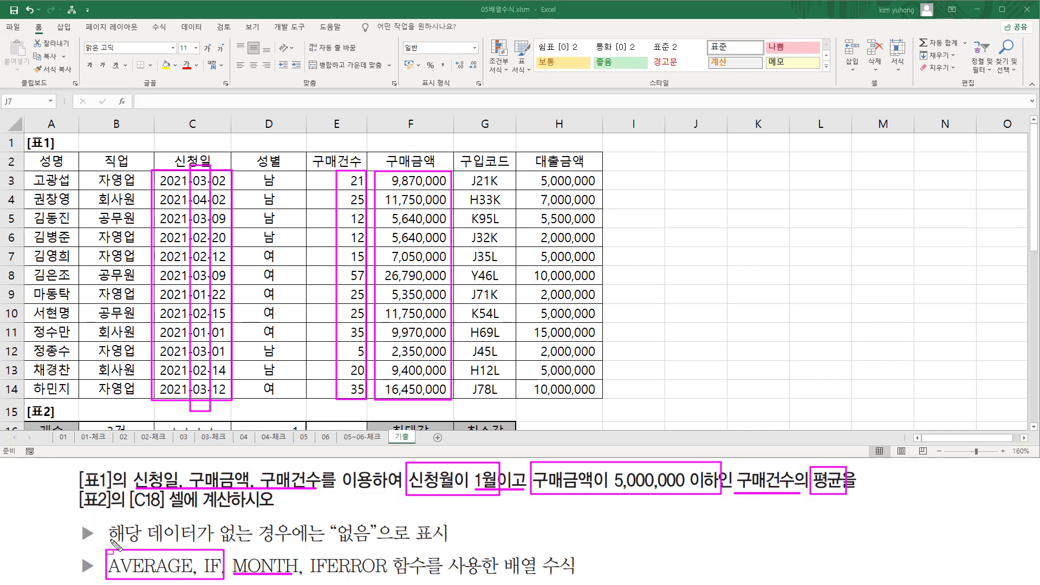
drag(111, 542, 449, 549)
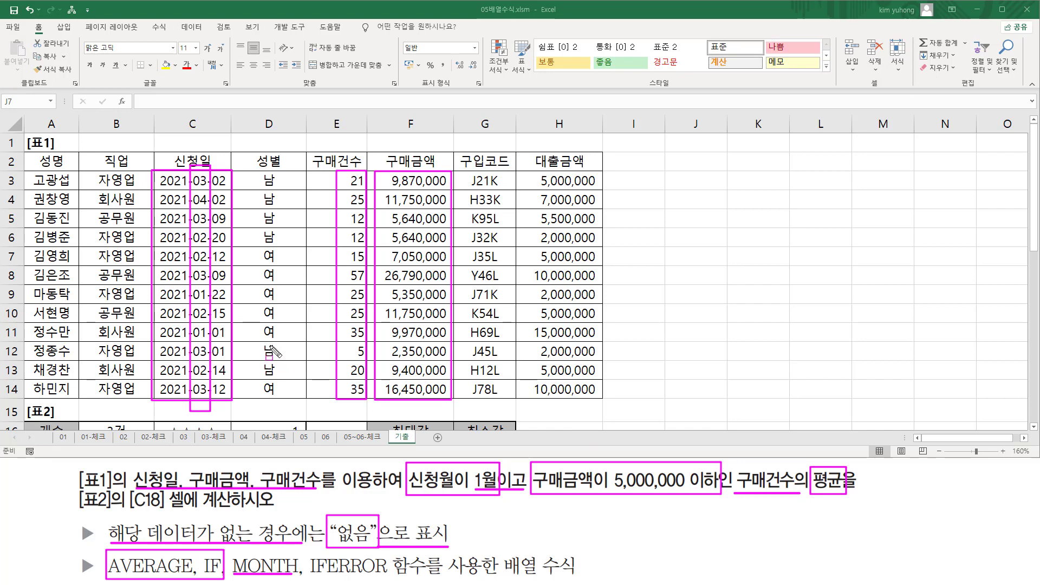
key(Escape)
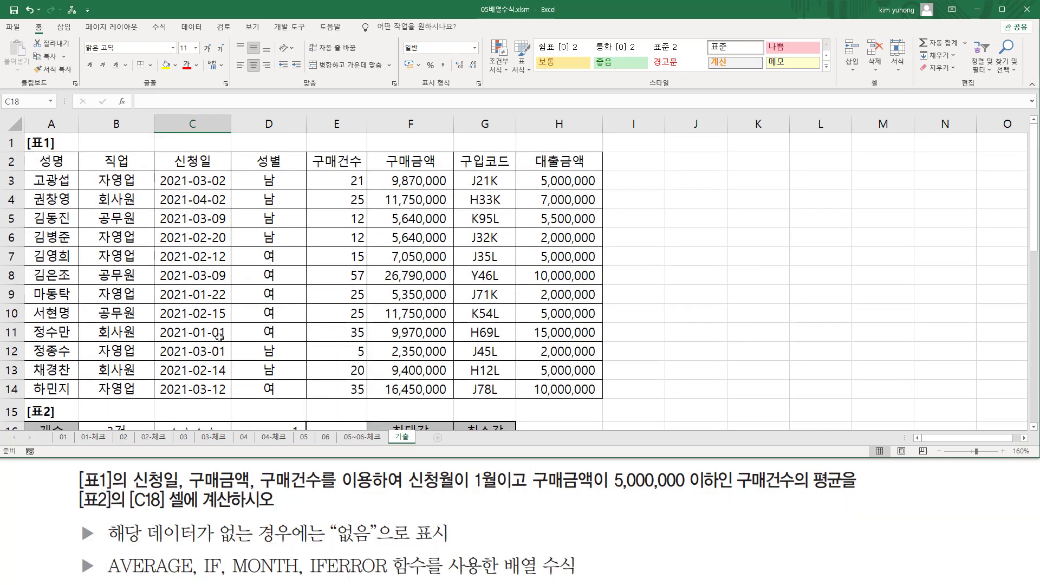
Step: Start a formula in cell C18 of 표2 with an IF function nested inside AVERAGE
scroll(219, 337, down, 2)
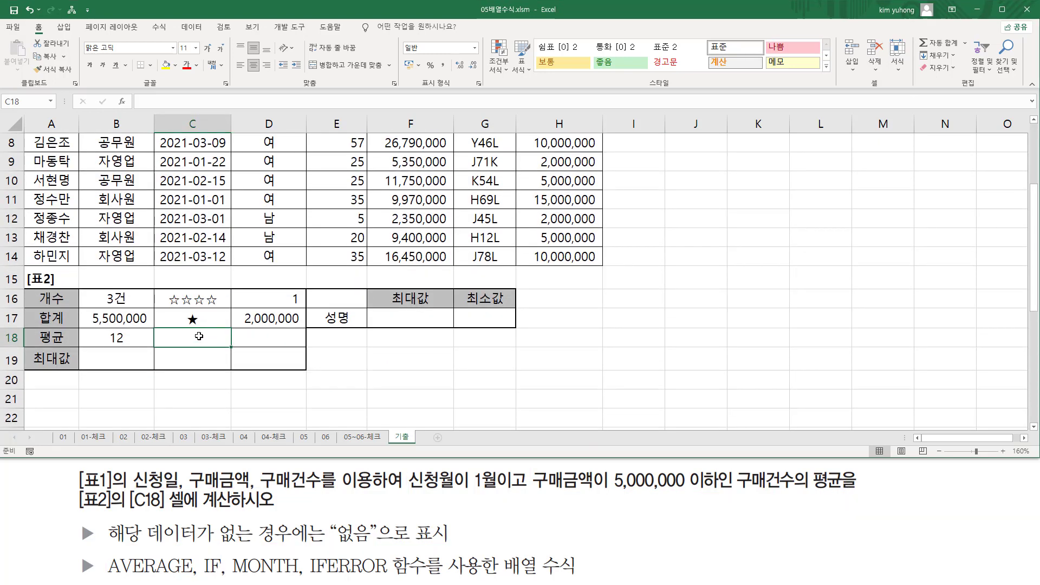
text(=)
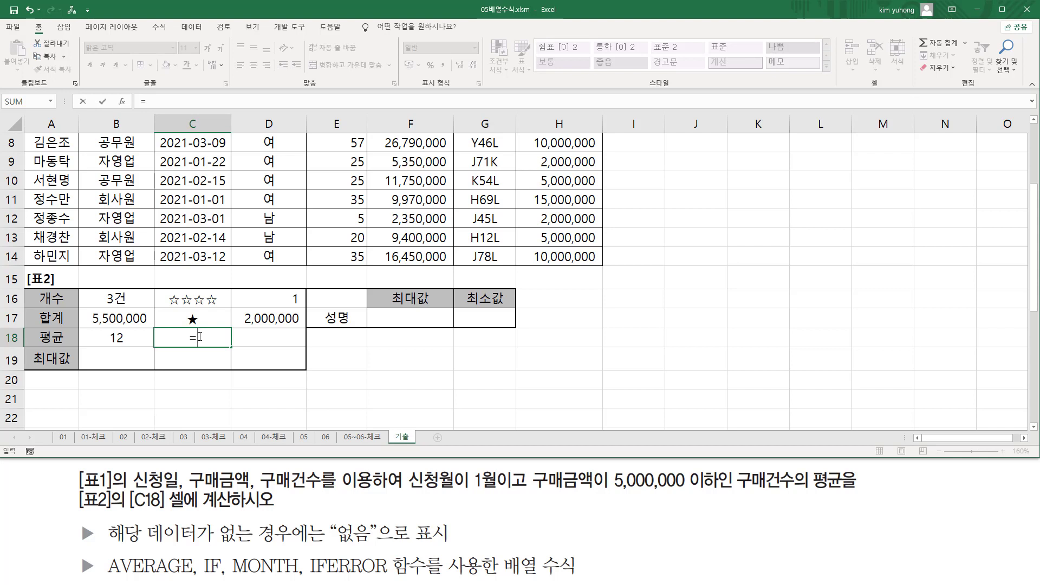
text(a)
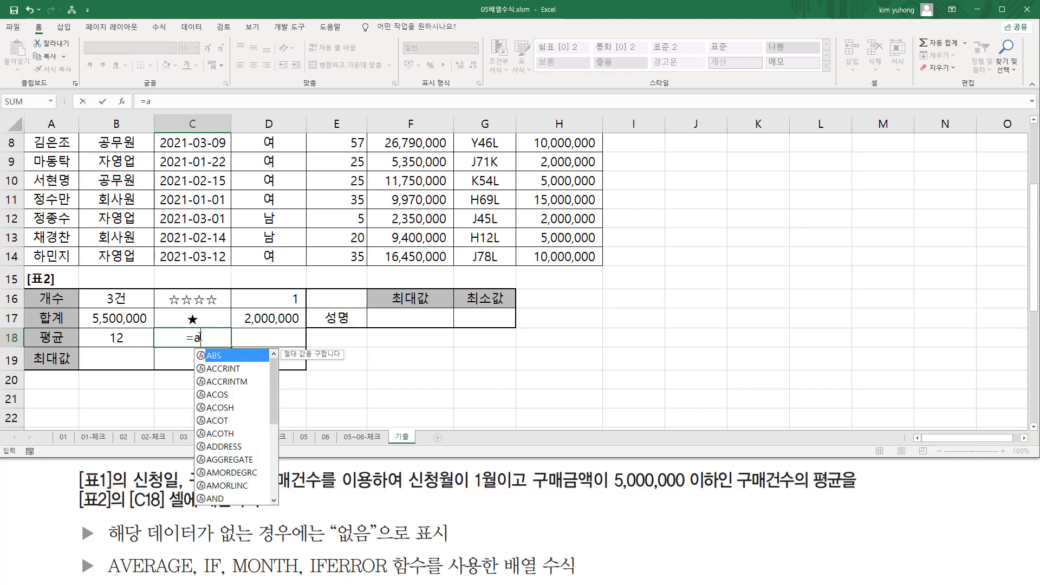
text(ver)
key(Tab)
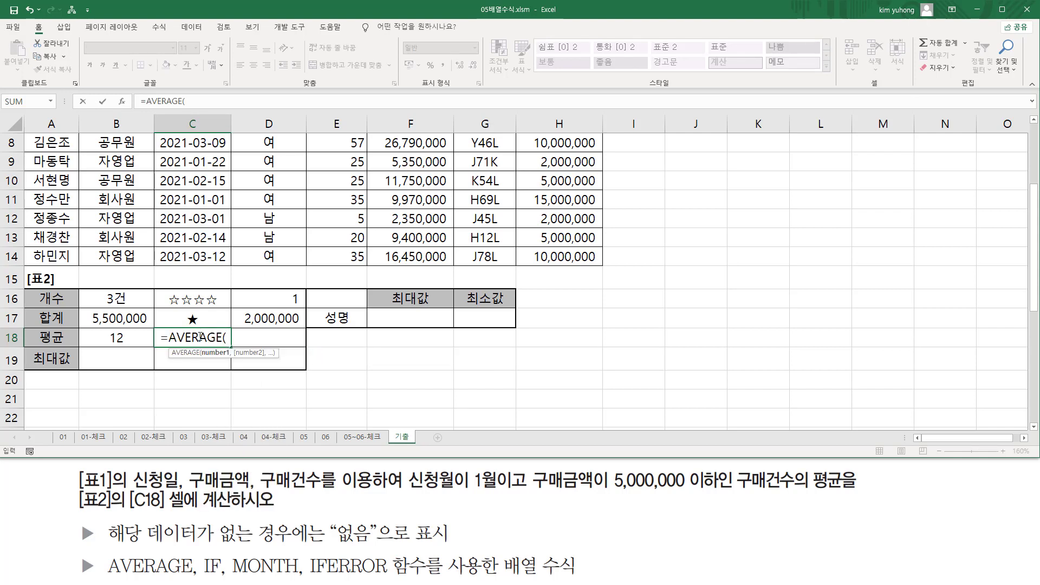
text(if)
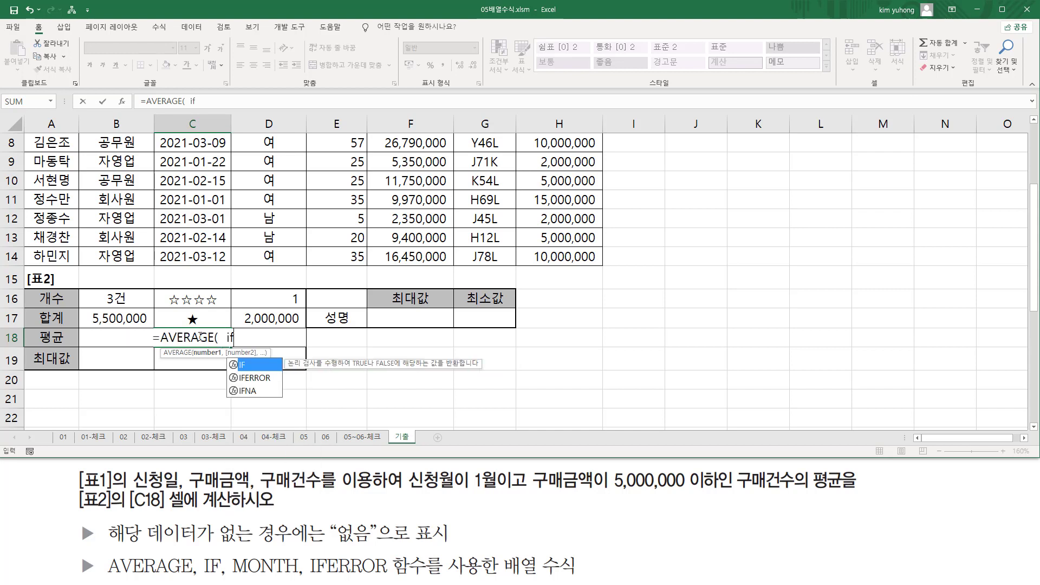
key(Tab)
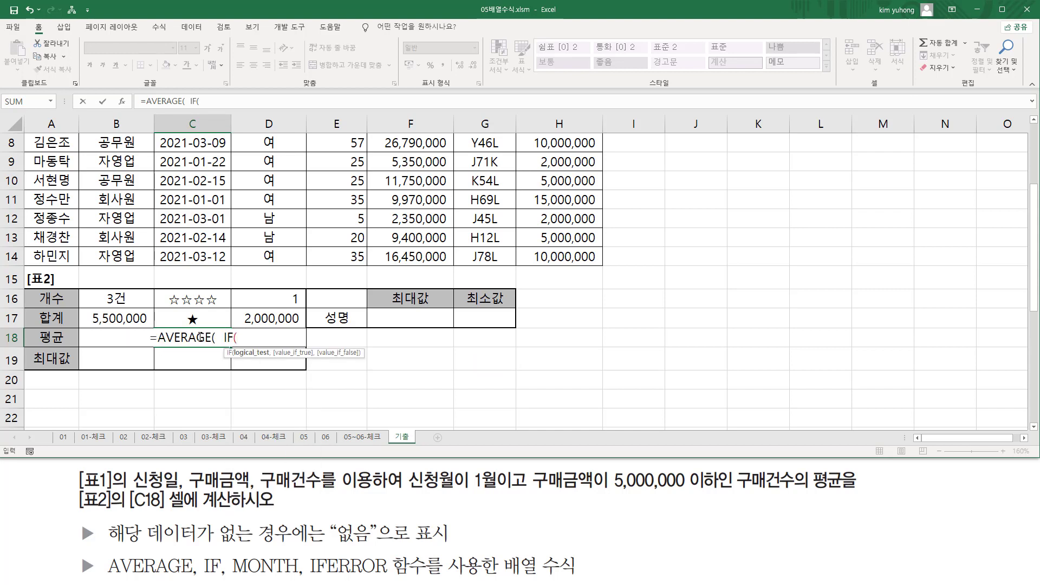
Step: Add the parenthesised condition (MONTH(C3:C14)=1) as the first part of the IF logical test
text(()
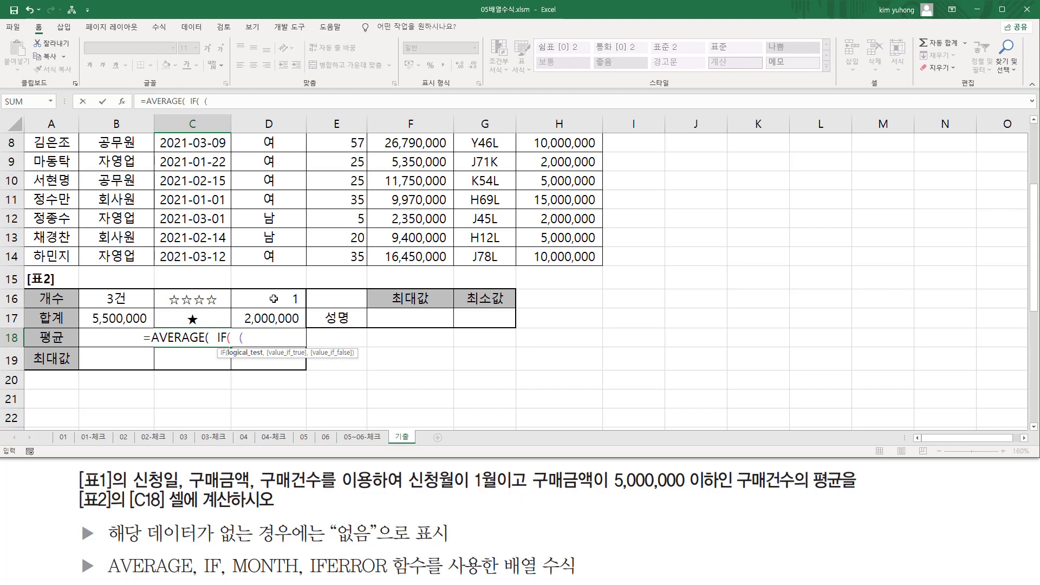
scroll(272, 298, up, 3)
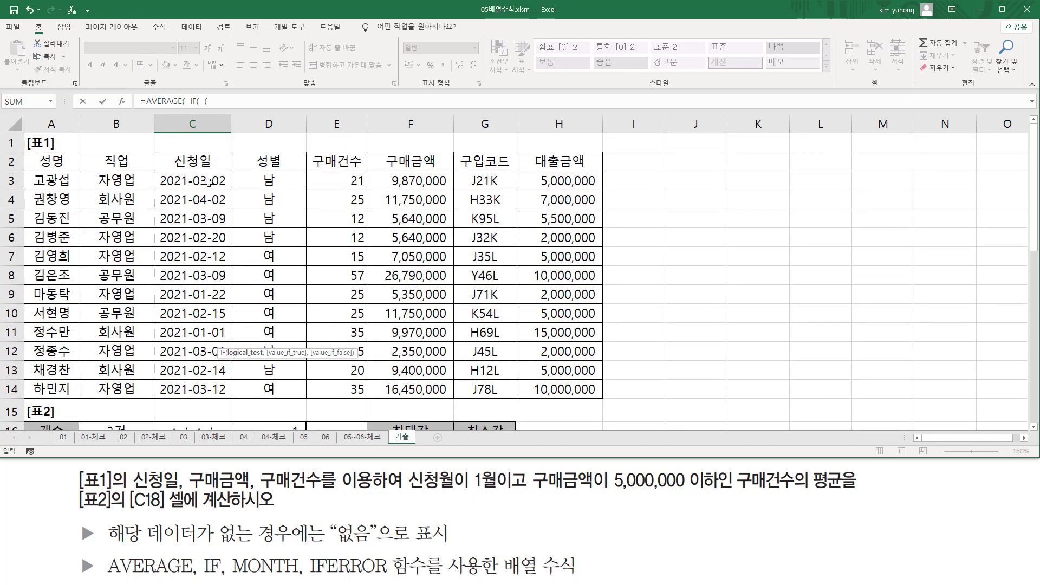
scroll(195, 359, down, 3)
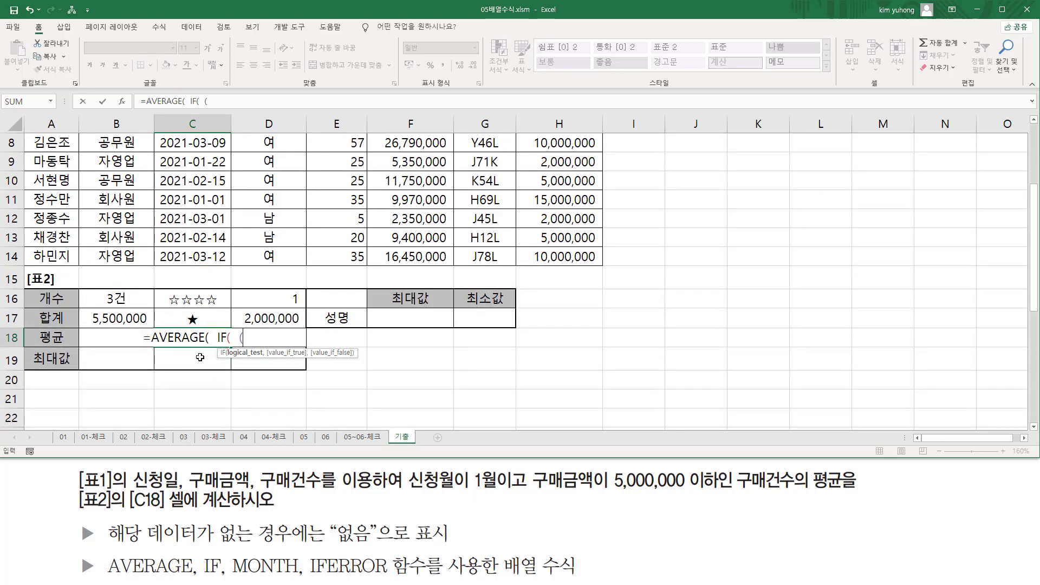
text(mo)
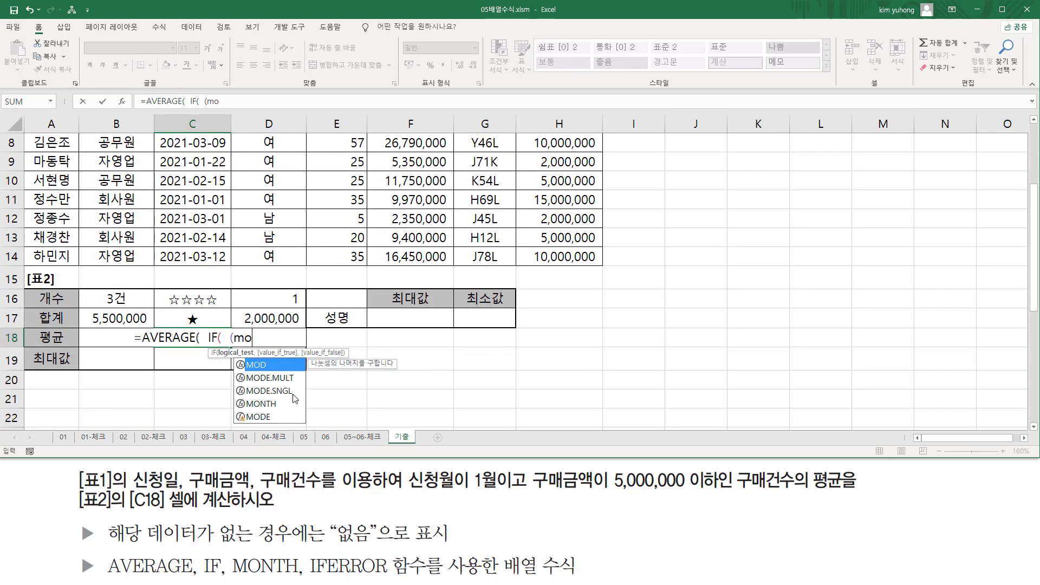
key(Tab)
scroll(213, 350, up, 3)
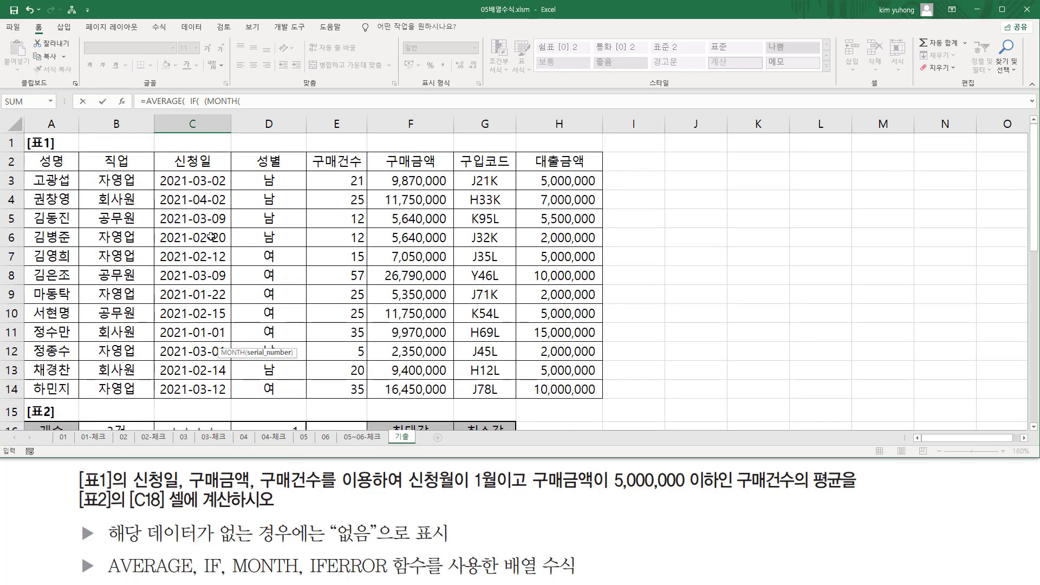
drag(204, 182, 195, 389)
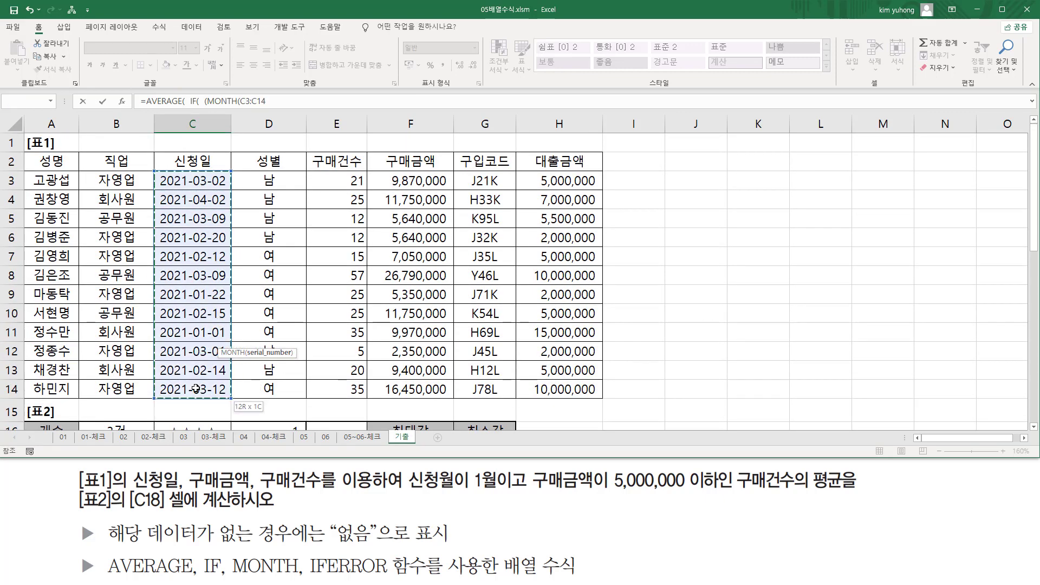
scroll(252, 381, down, 3)
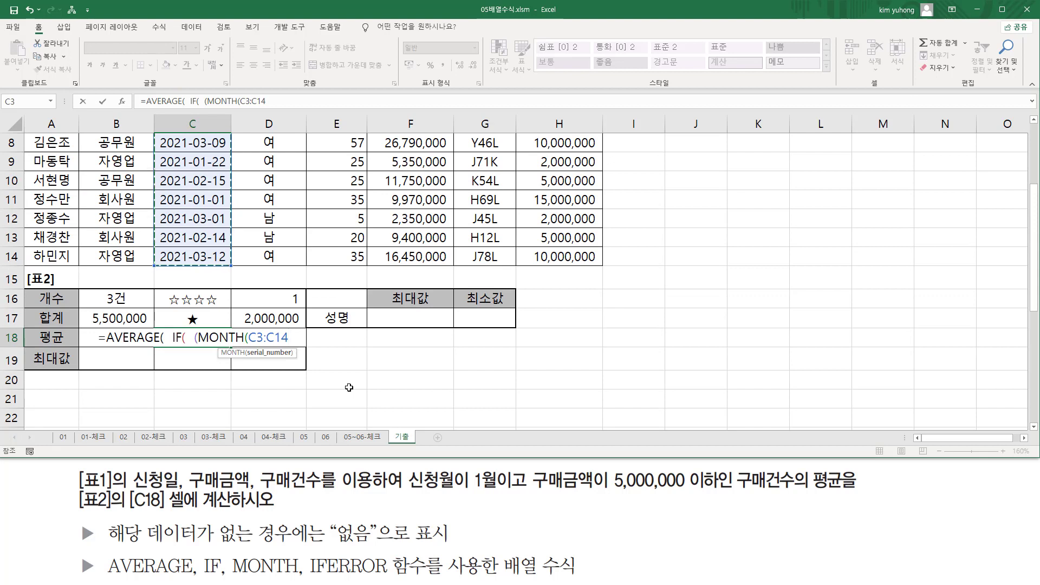
text())
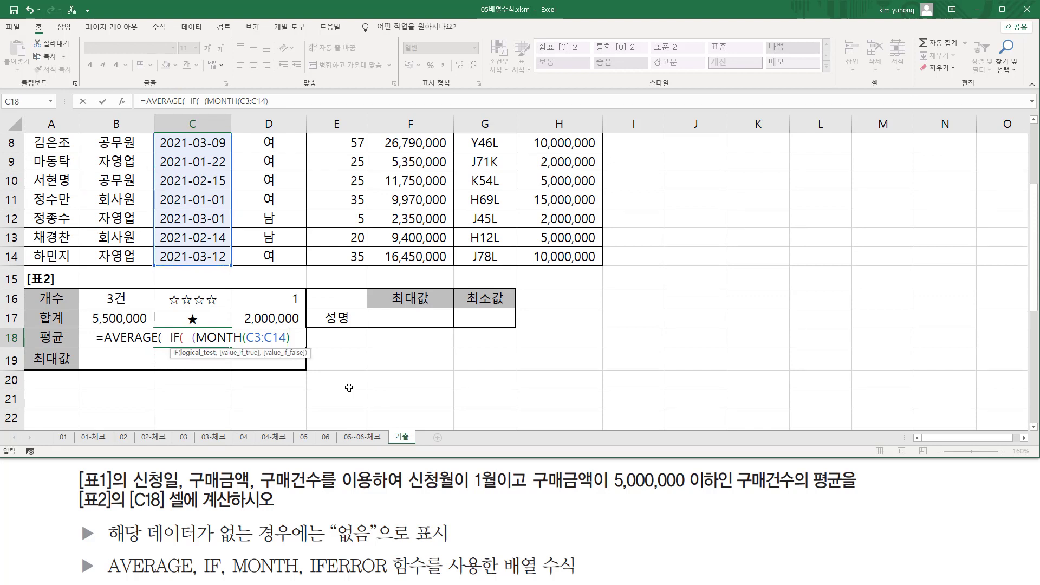
text(=1)
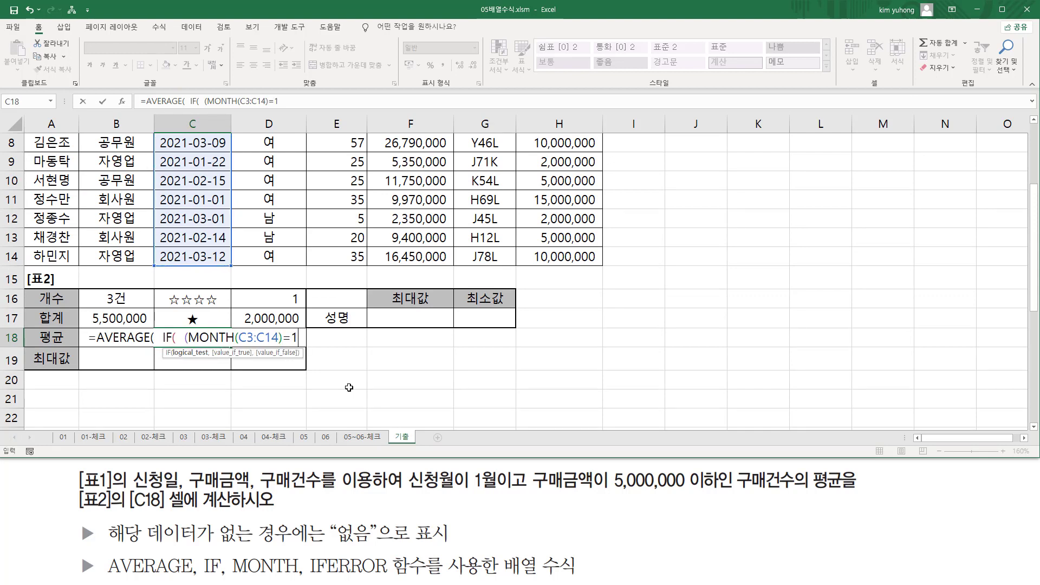
text())
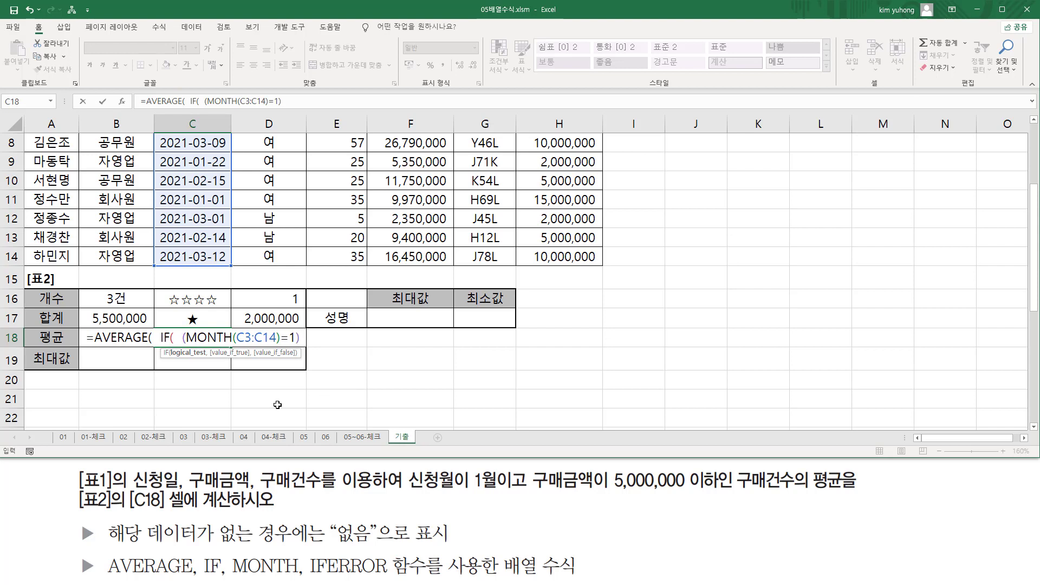
mouse_move(405, 492)
mouse_down()
mouse_move(499, 491)
mouse_move(499, 472)
mouse_up()
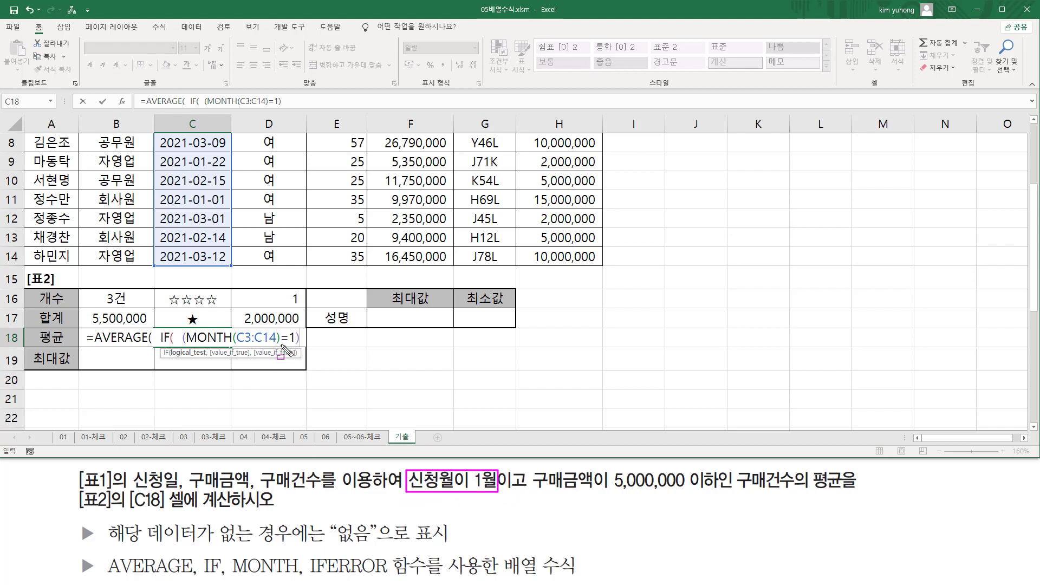
drag(281, 344, 297, 344)
key(Escape)
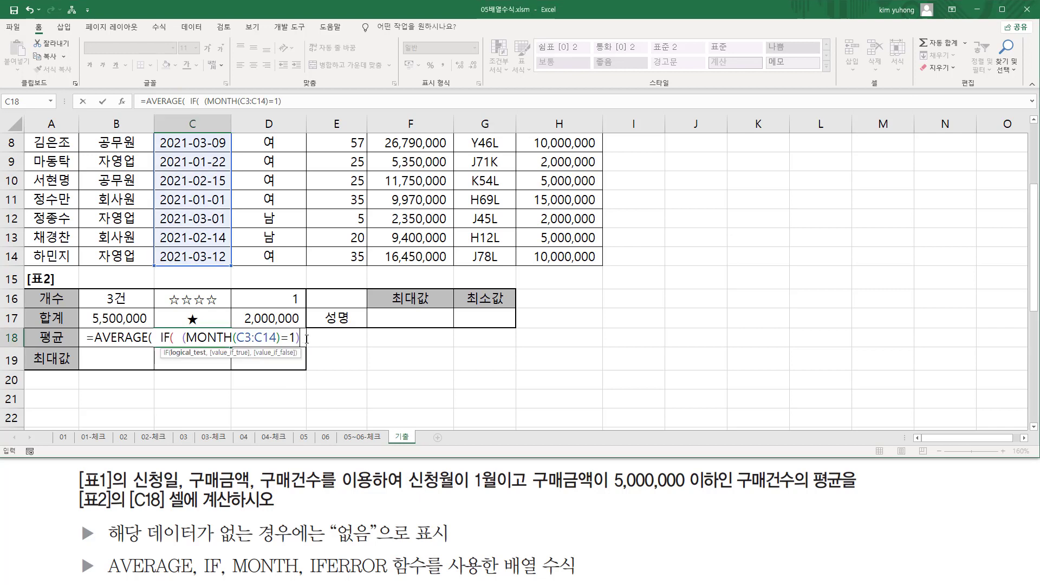
Step: Multiply the month condition by a second parenthesised condition, (F3:F14<=5000000), in the IF logical test
text(*)
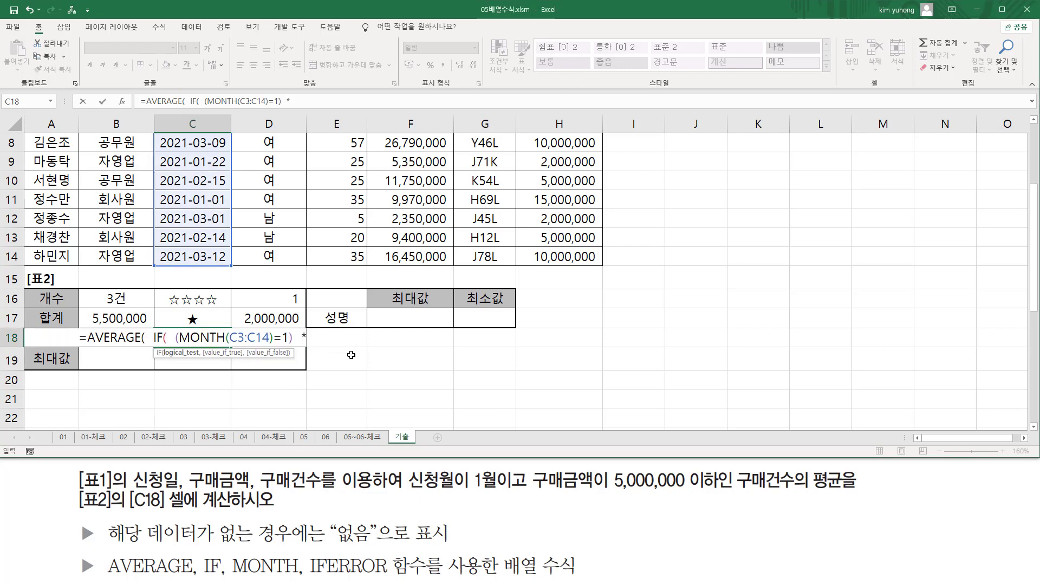
text(  ()
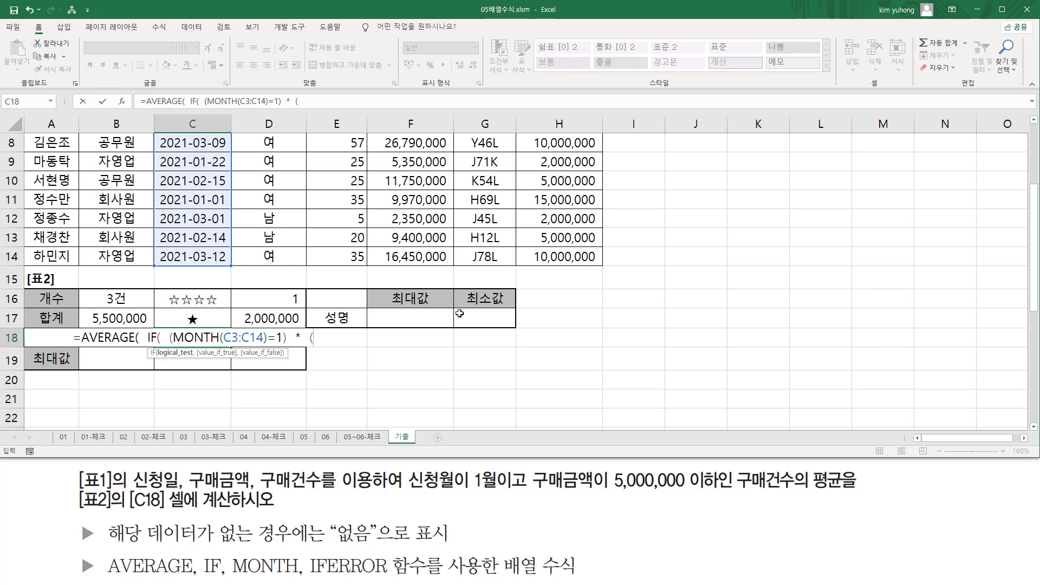
scroll(458, 311, up, 3)
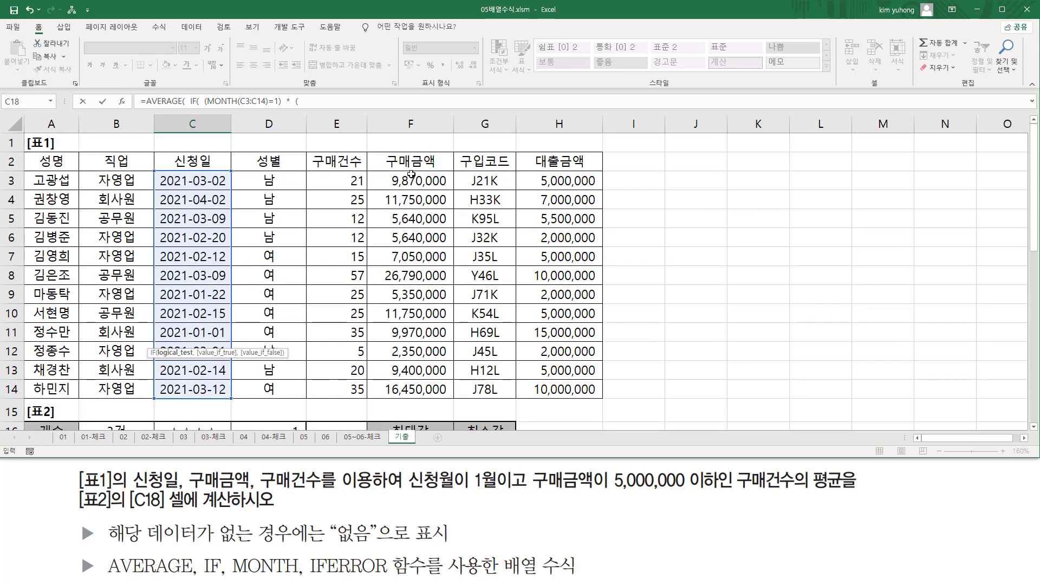
drag(411, 174, 417, 387)
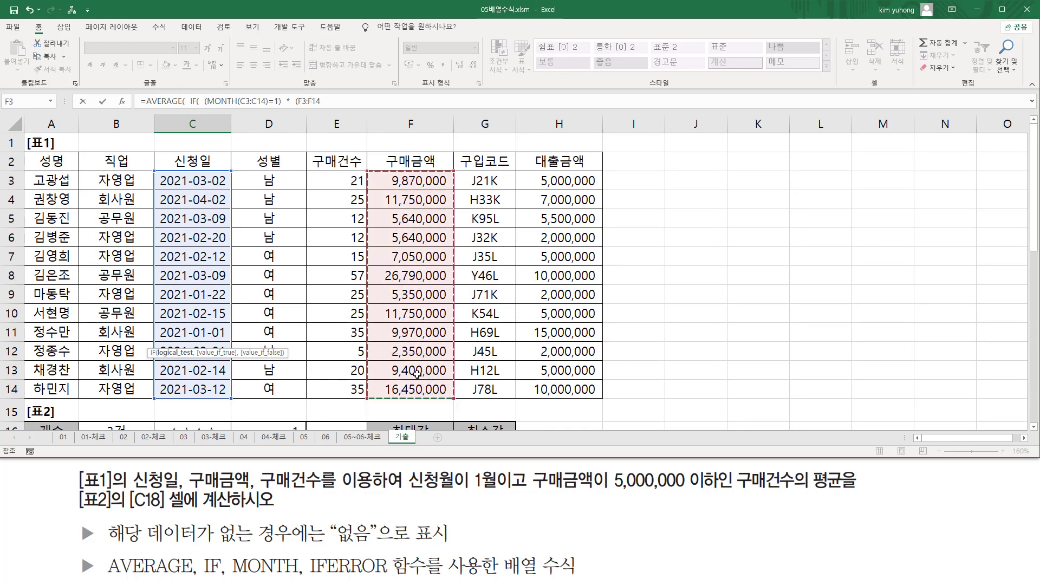
scroll(417, 374, down, 3)
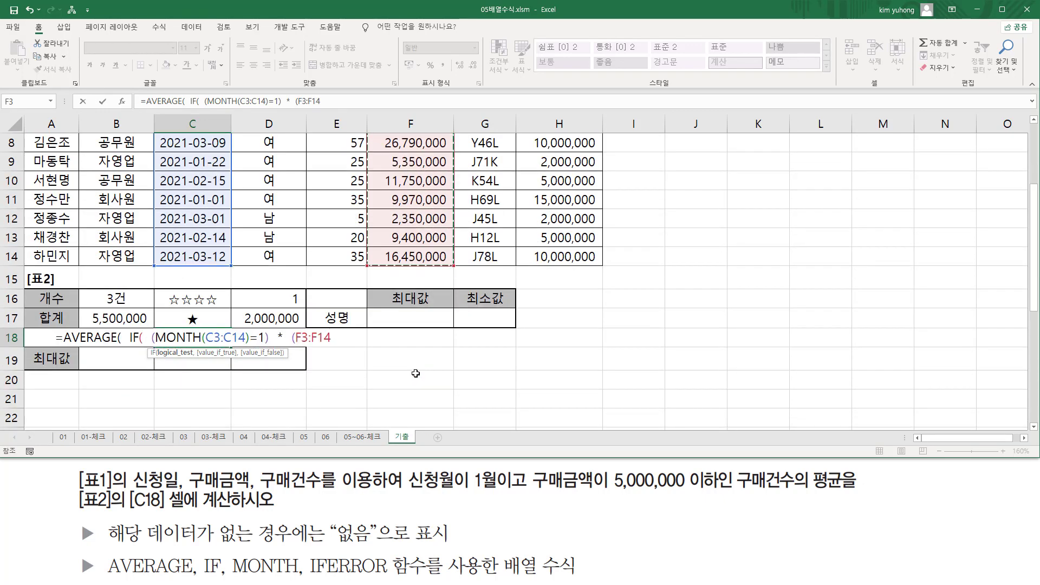
text(<=)
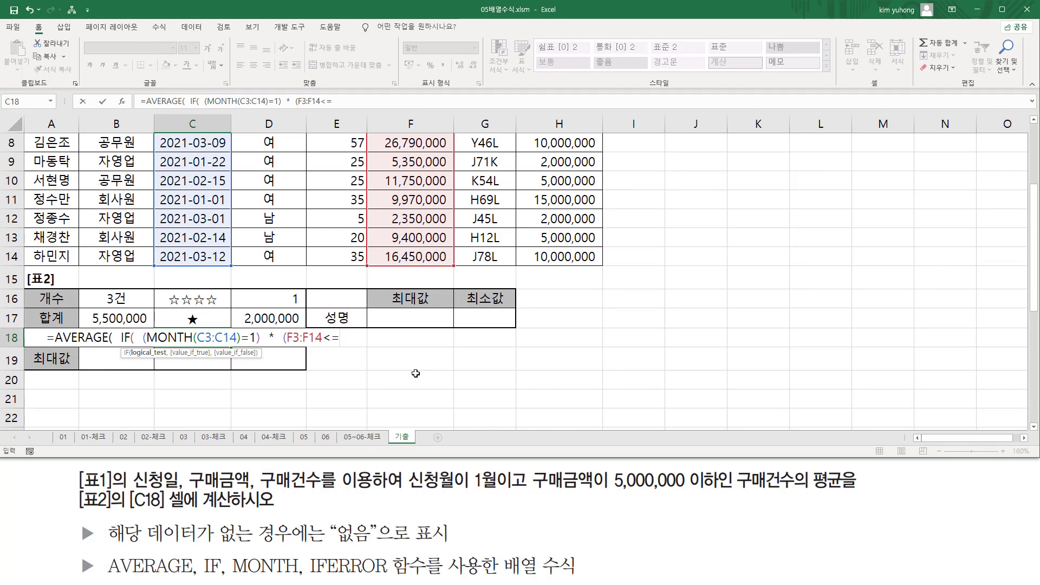
text(50000)
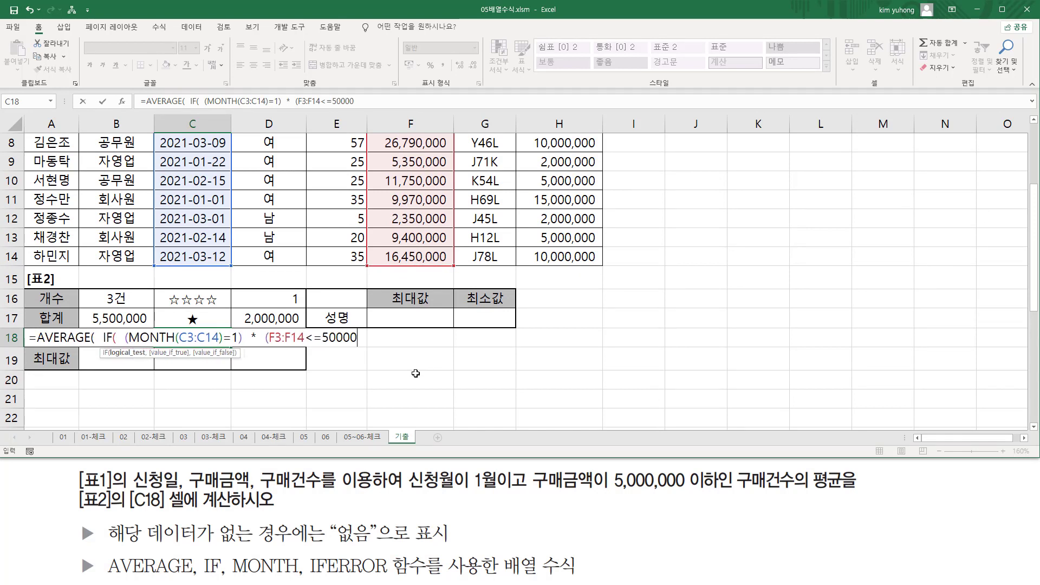
text(00)
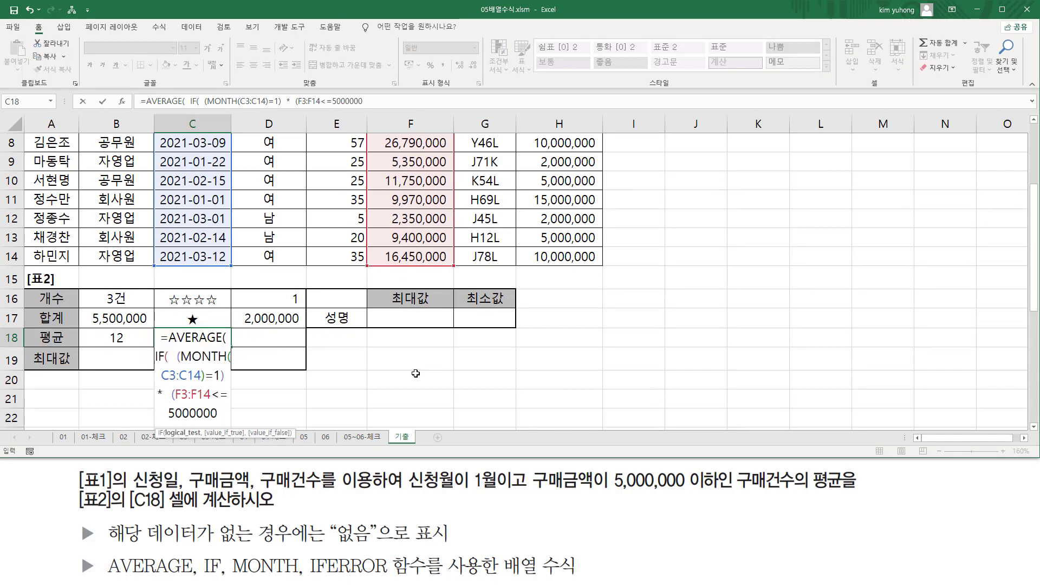
text())
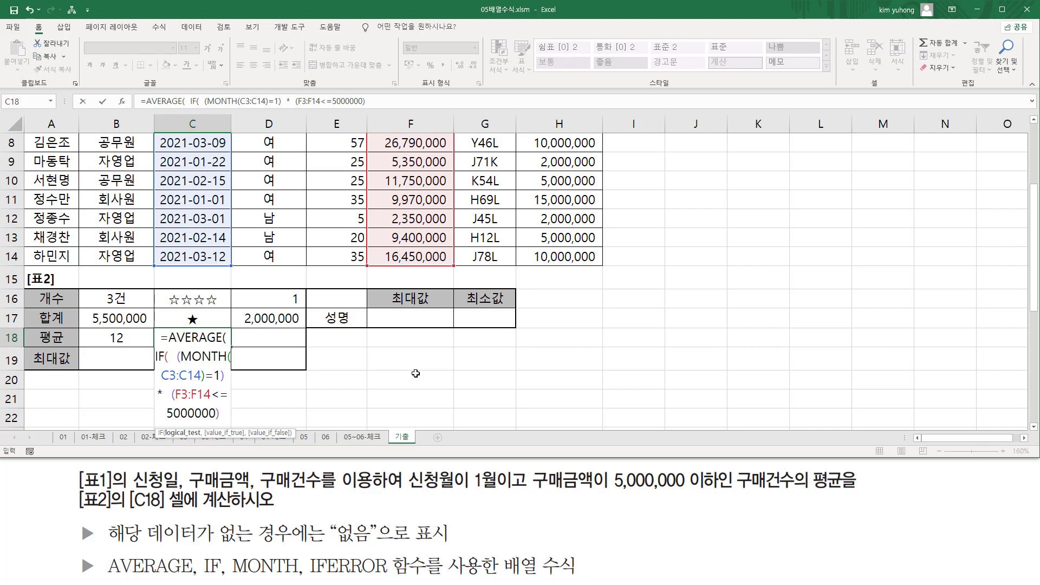
Step: Use the 구매건수 range E3:E14 as the IF true value, close both functions and enter C18 as an array formula
text(  ,)
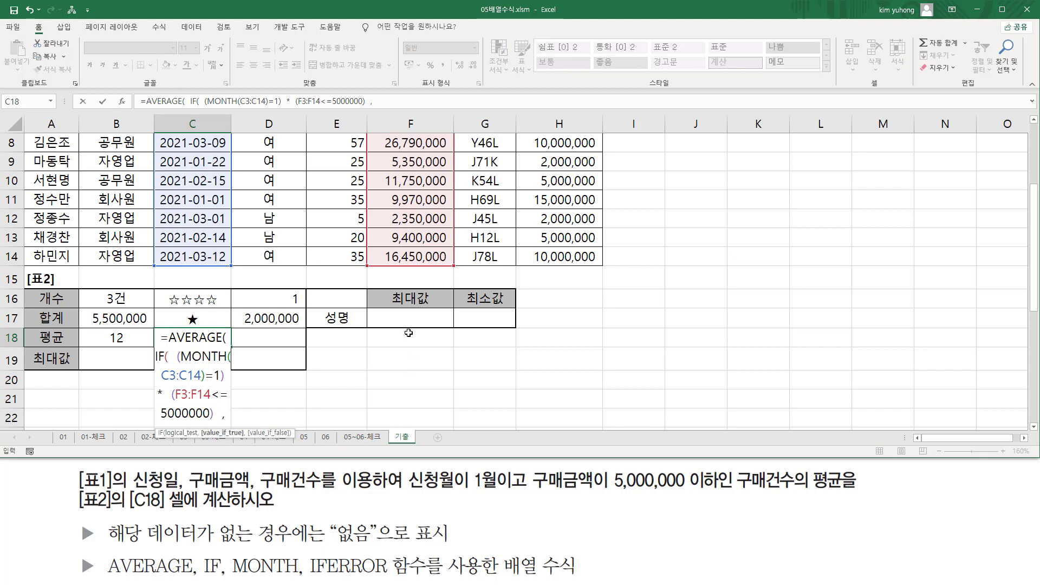
scroll(433, 260, up, 3)
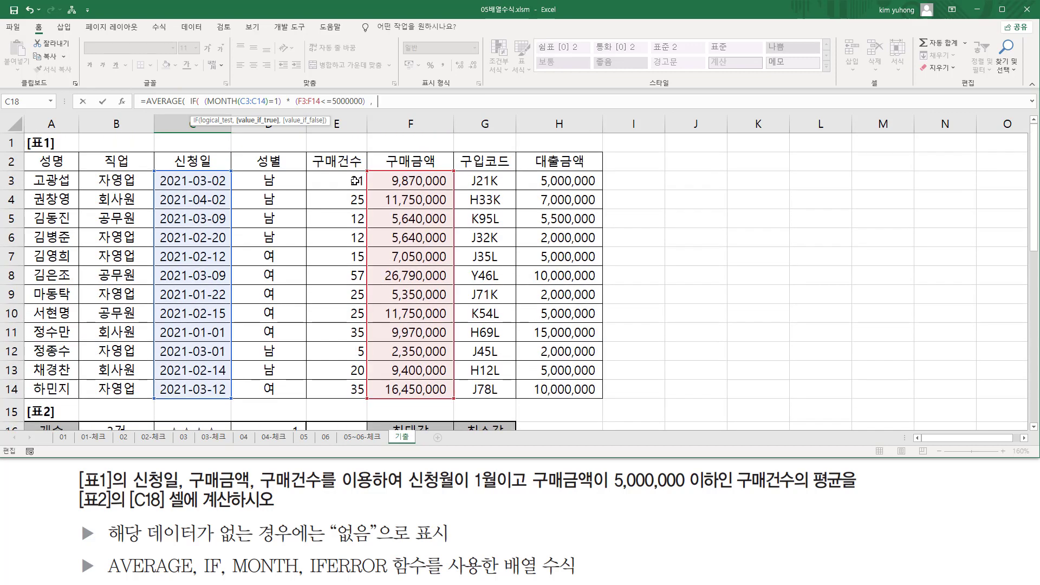
click(352, 181)
drag(353, 260, 346, 391)
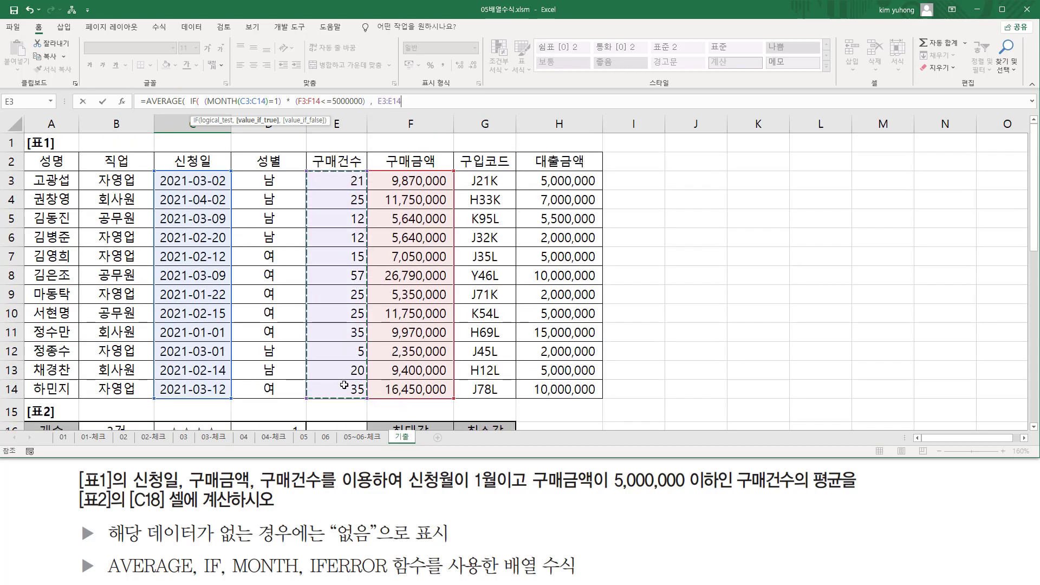
scroll(344, 384, down, 2)
scroll(474, 380, down, 1)
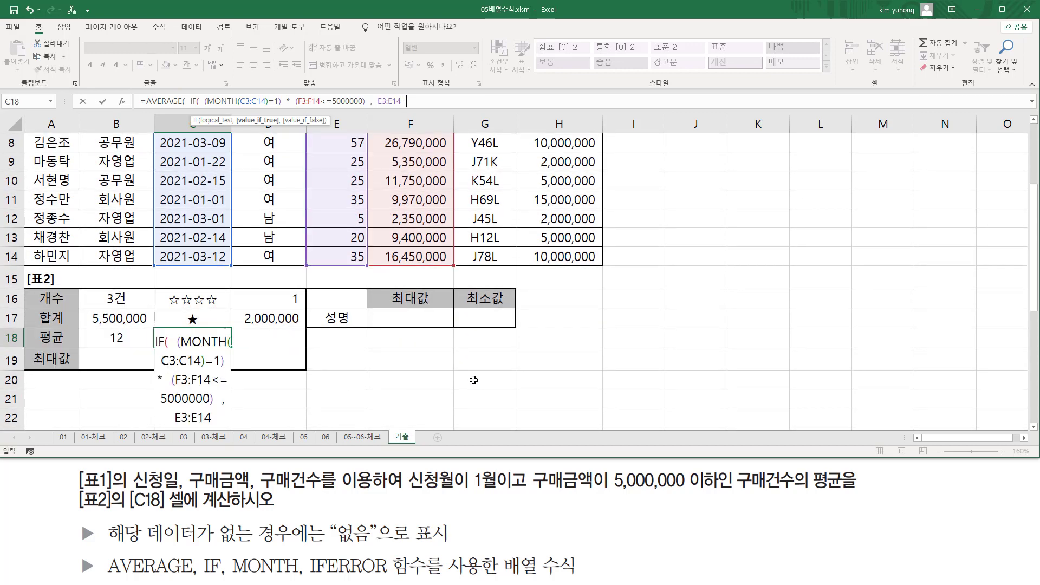
text())
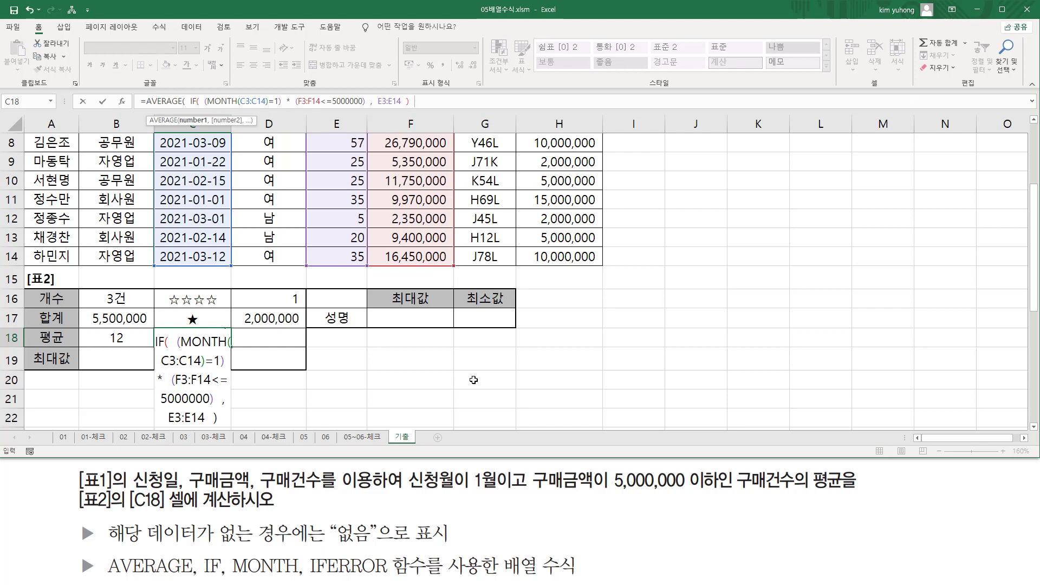
text(  ))
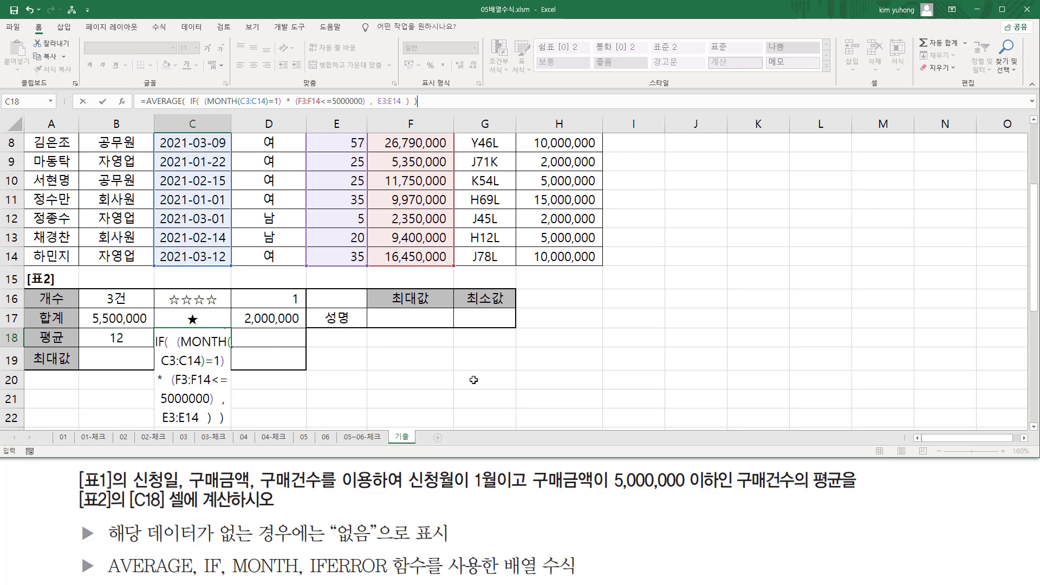
key(ctrl+shift+Return)
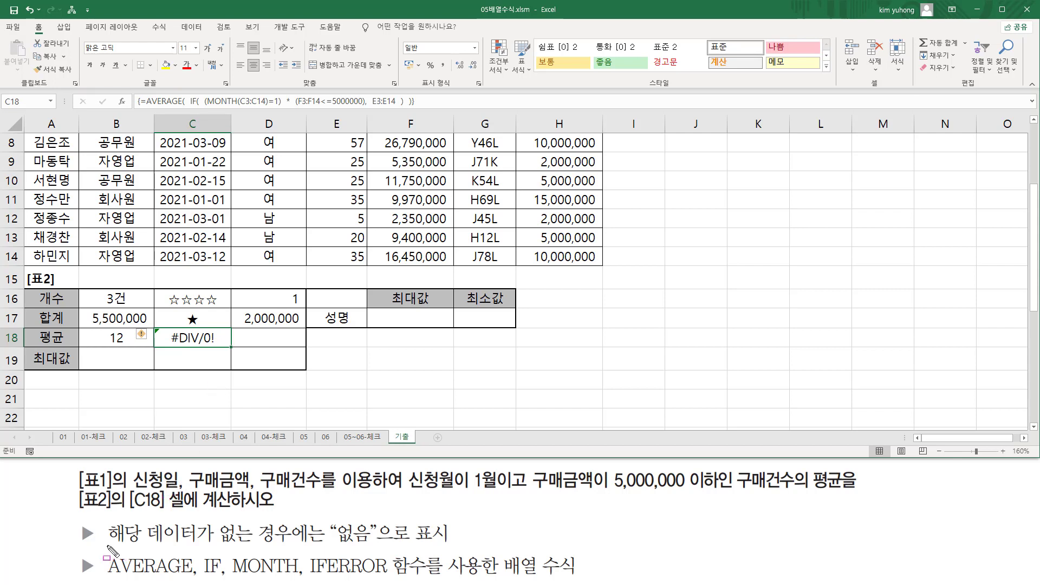
Step: Check the January 신청일 rows in 표1 against the task's condition of 구매금액 at or below 5,000,000
mouse_move(107, 557)
mouse_down()
mouse_move(291, 553)
mouse_move(294, 516)
mouse_move(370, 540)
mouse_up()
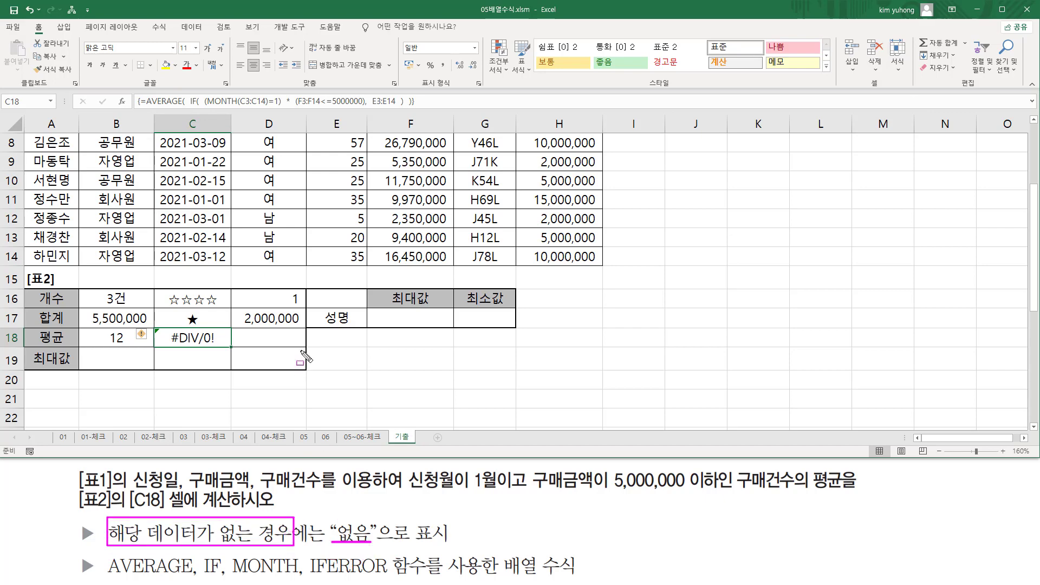
key(Escape)
scroll(298, 351, up, 3)
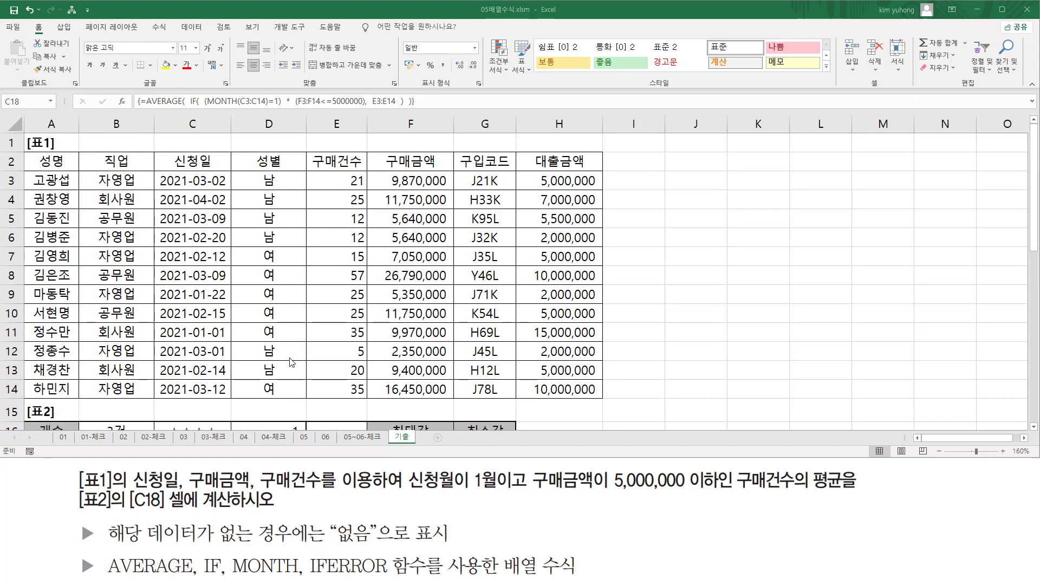
drag(409, 492, 504, 492)
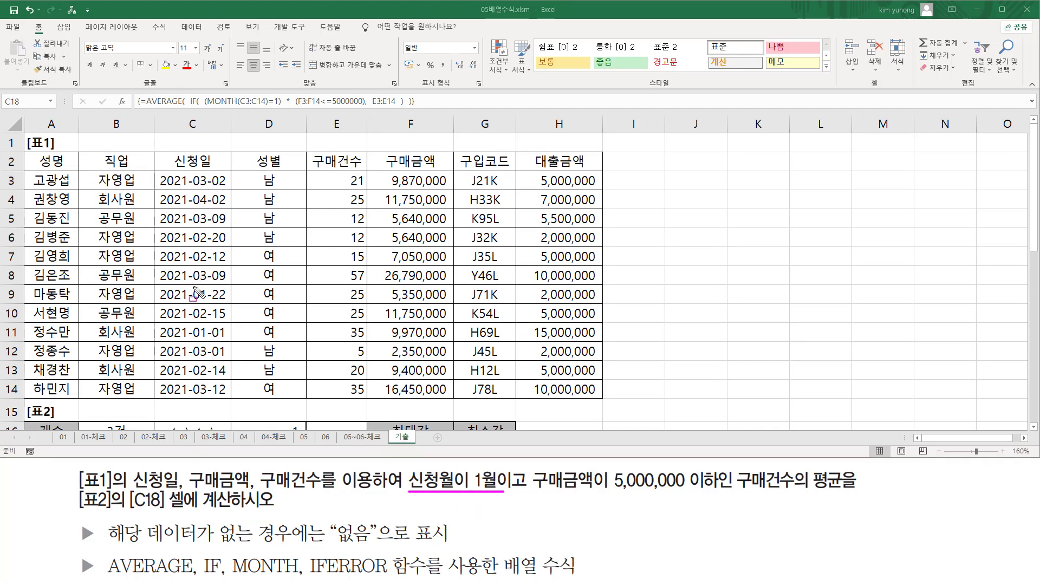
mouse_move(193, 287)
mouse_down()
mouse_move(208, 303)
mouse_move(210, 341)
mouse_up()
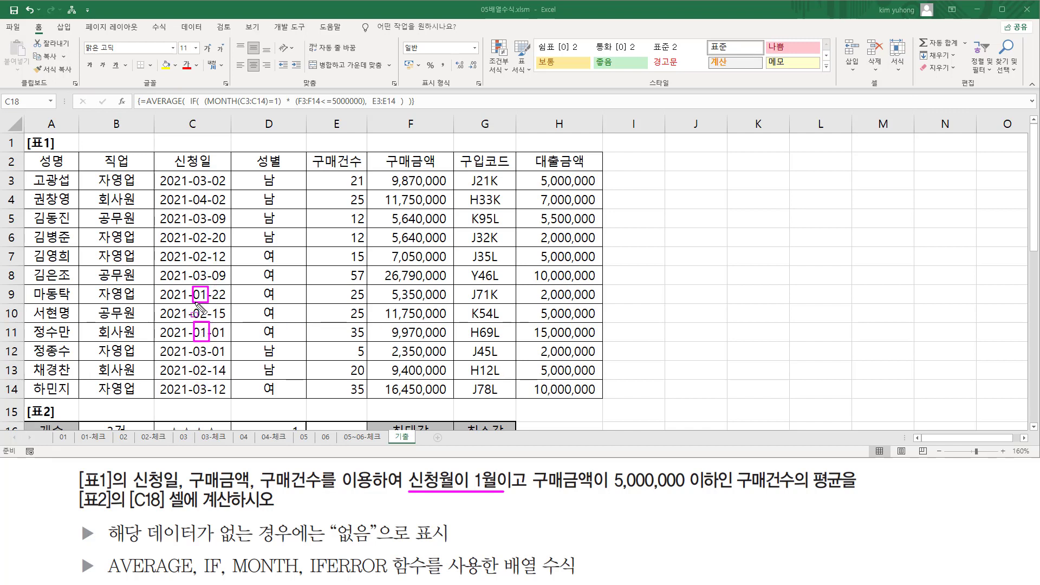
mouse_move(533, 491)
mouse_down()
mouse_move(728, 491)
mouse_move(719, 462)
mouse_up()
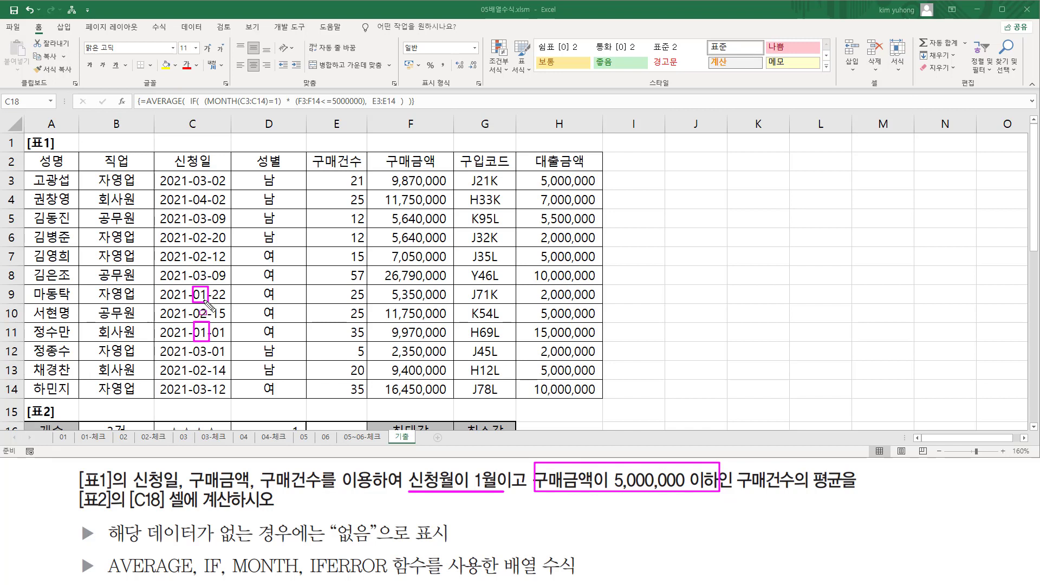
drag(376, 301, 446, 301)
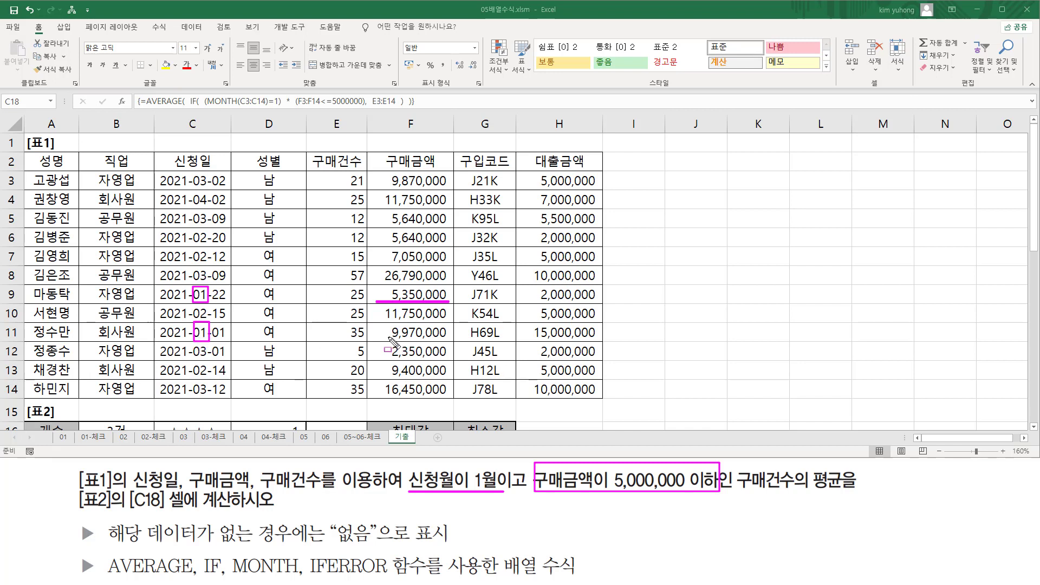
drag(387, 338, 447, 339)
key(Escape)
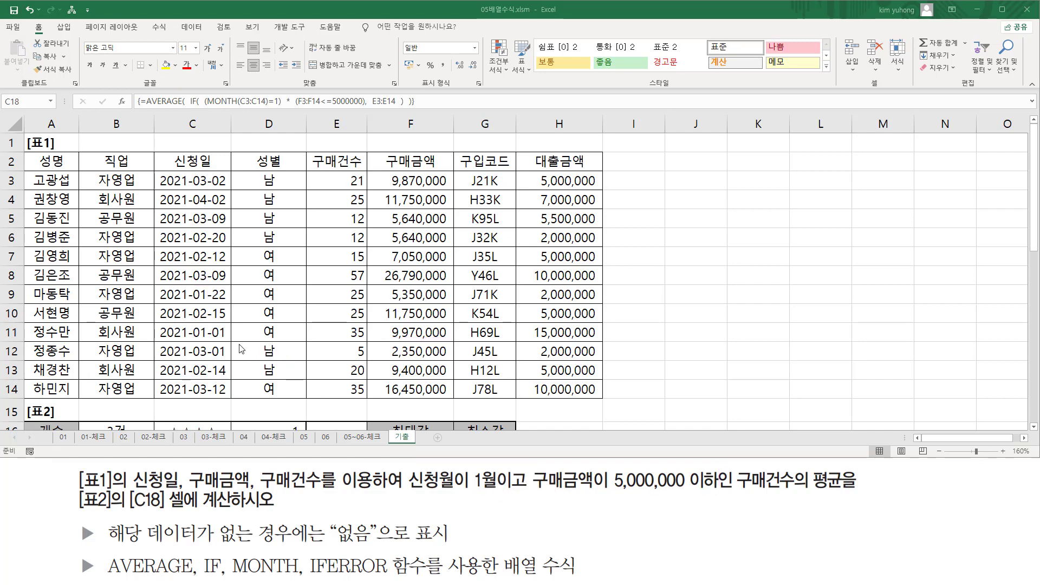
Step: Compare the C18 result with the task's “없음” rule for missing data and its required IFERROR function
scroll(217, 349, down, 2)
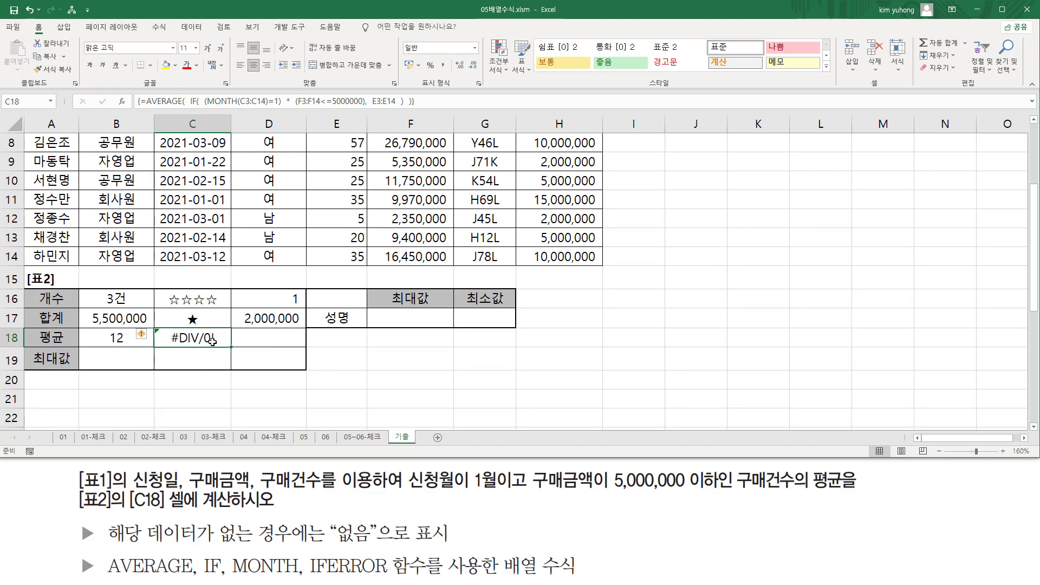
mouse_move(107, 531)
mouse_down()
mouse_move(282, 543)
mouse_move(290, 522)
mouse_up()
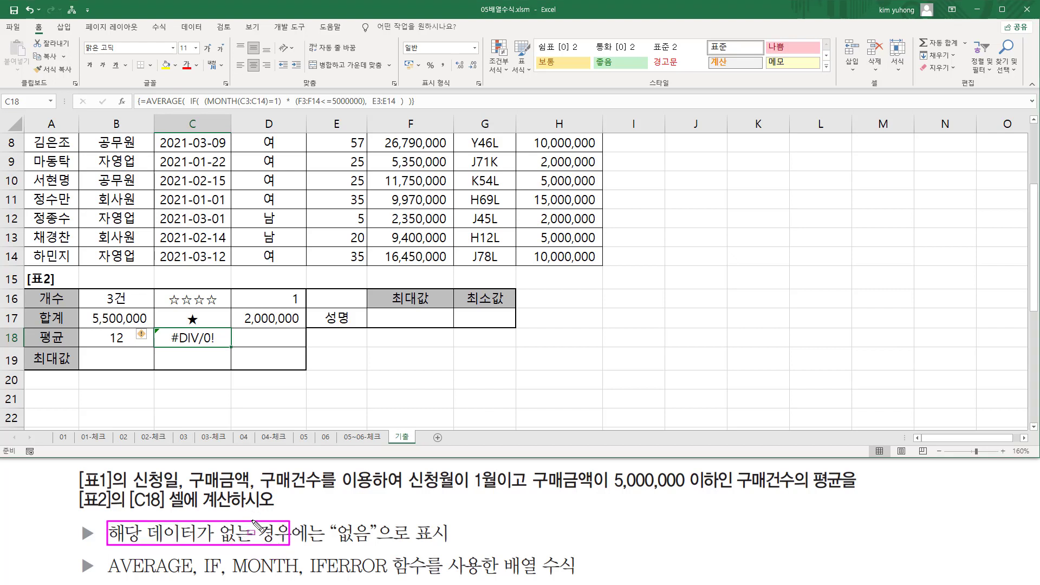
drag(336, 544, 371, 545)
drag(168, 345, 222, 346)
mouse_move(307, 553)
mouse_down()
mouse_move(317, 572)
mouse_move(391, 578)
mouse_up()
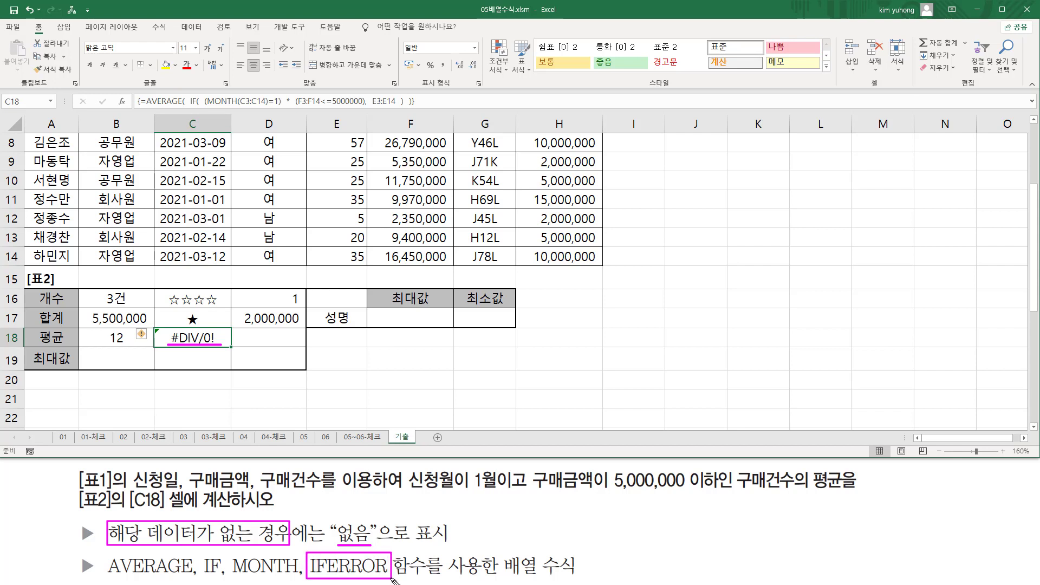
key(Escape)
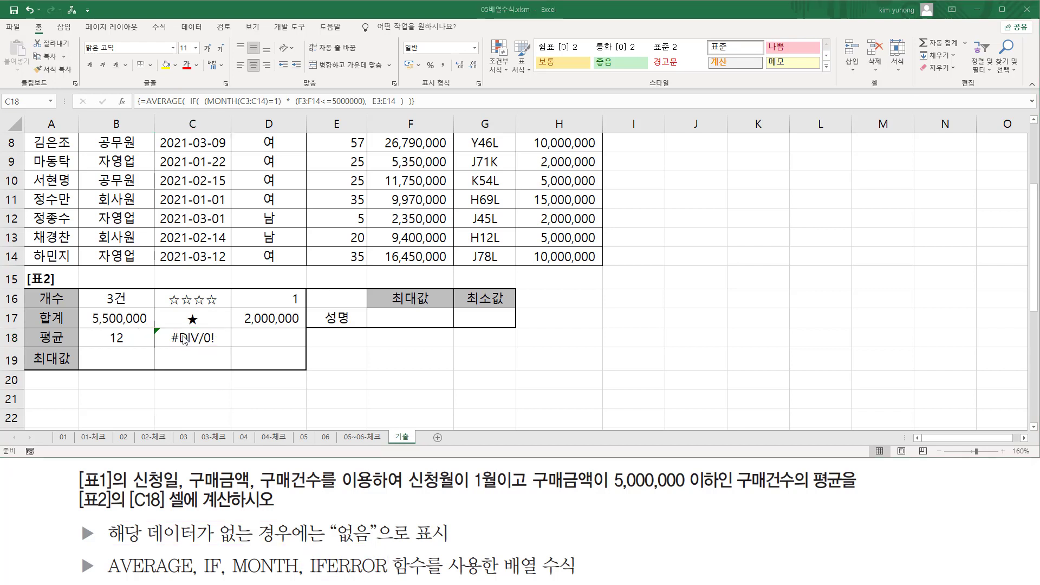
Step: Reopen the C18 formula and insert IFERROR( in front of AVERAGE, directly after the equals sign
double_click(203, 336)
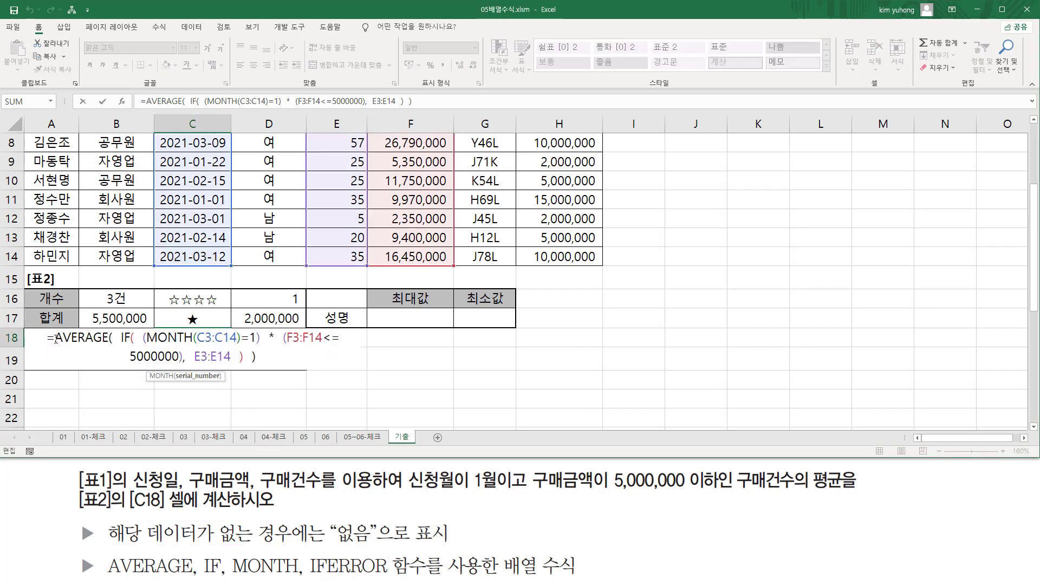
drag(55, 338, 269, 348)
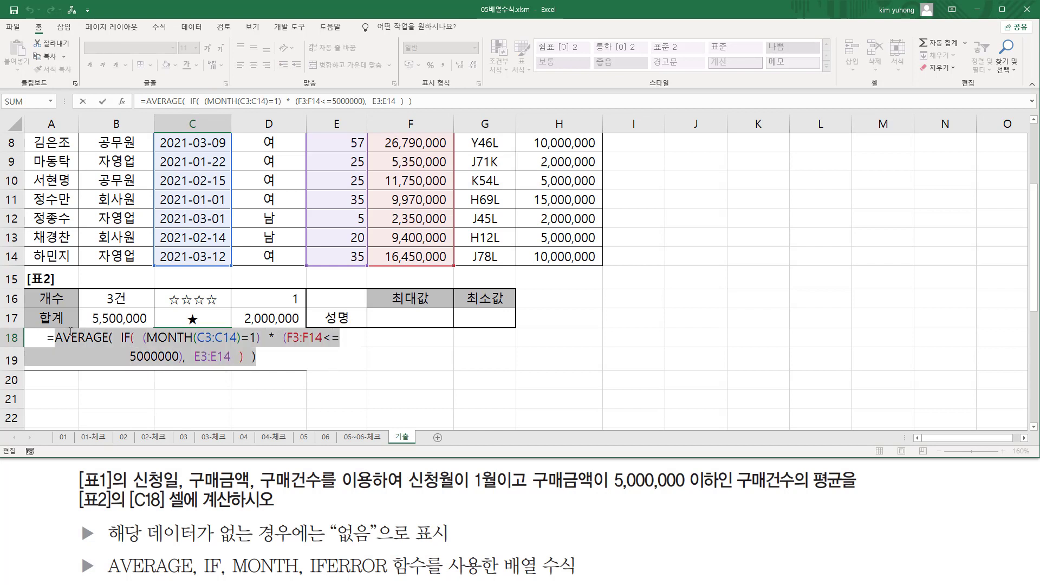
click(53, 337)
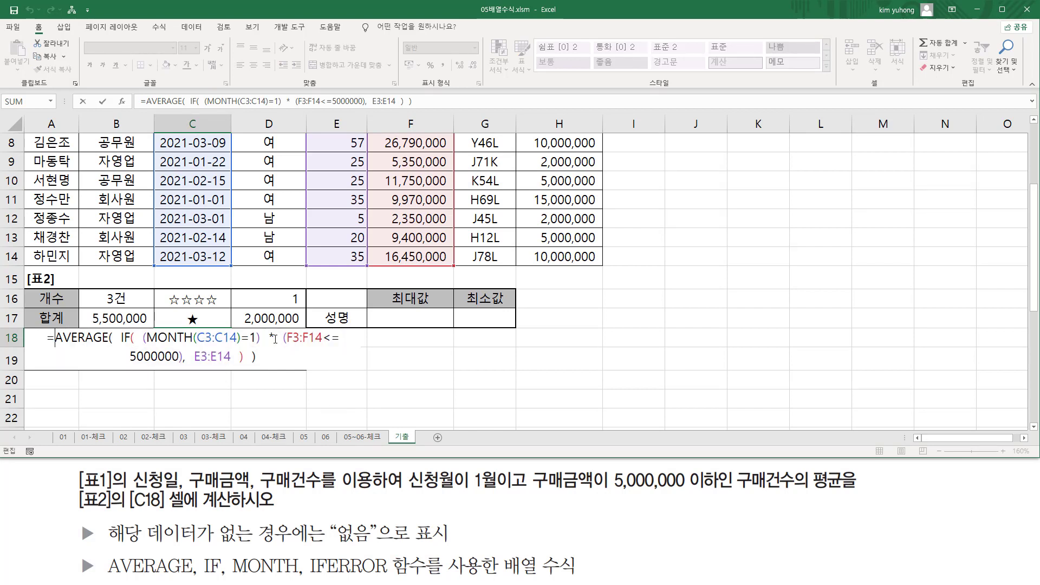
text(i)
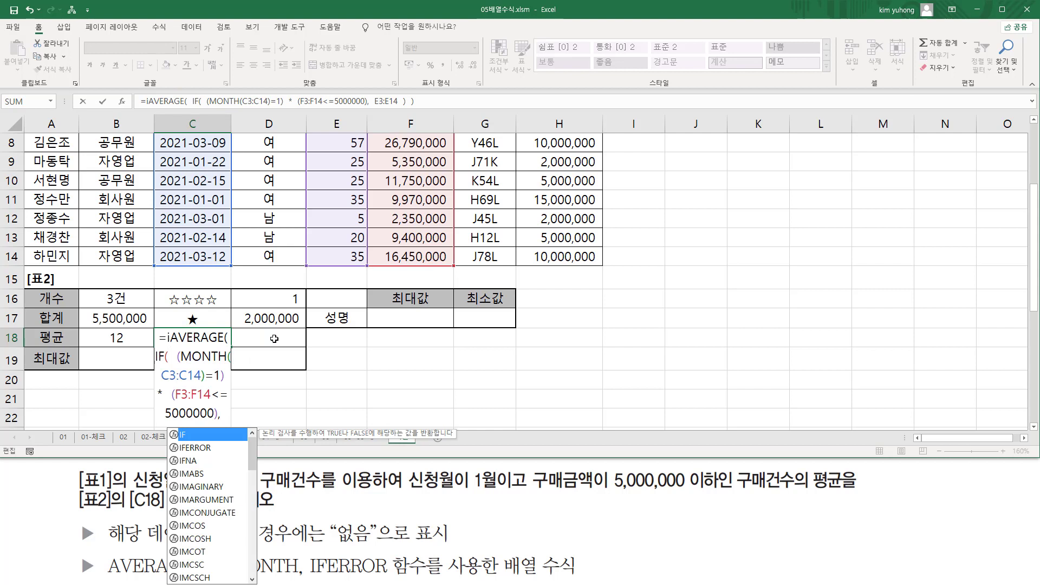
key(Down)
key(Tab)
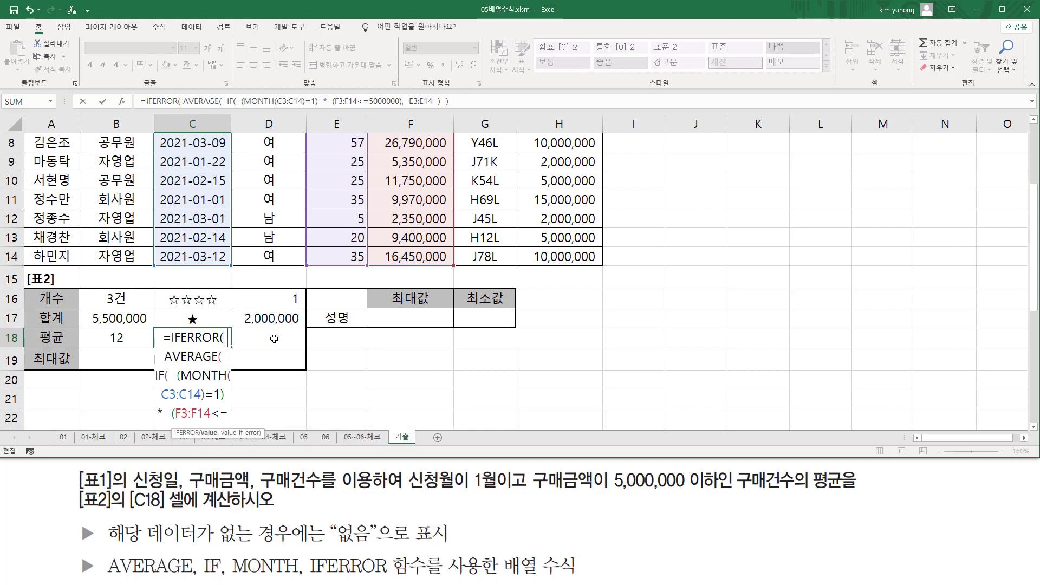
Step: Finish the C18 IFERROR formula with "없음" as the error value after AVERAGE, close the function and enter it as an array formula
key(ctrl+End)
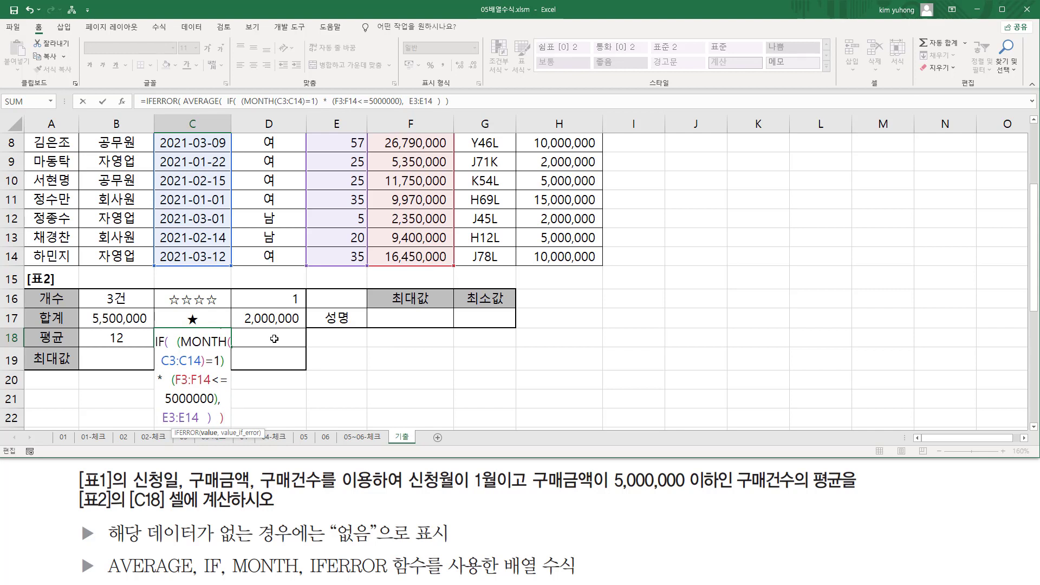
text(,)
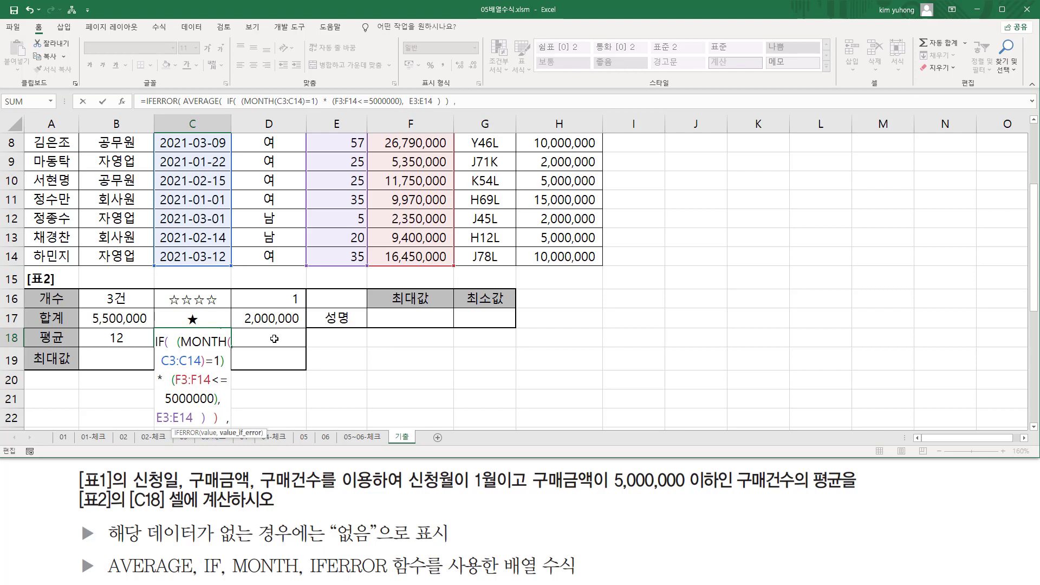
text(")
text(ㅇ)
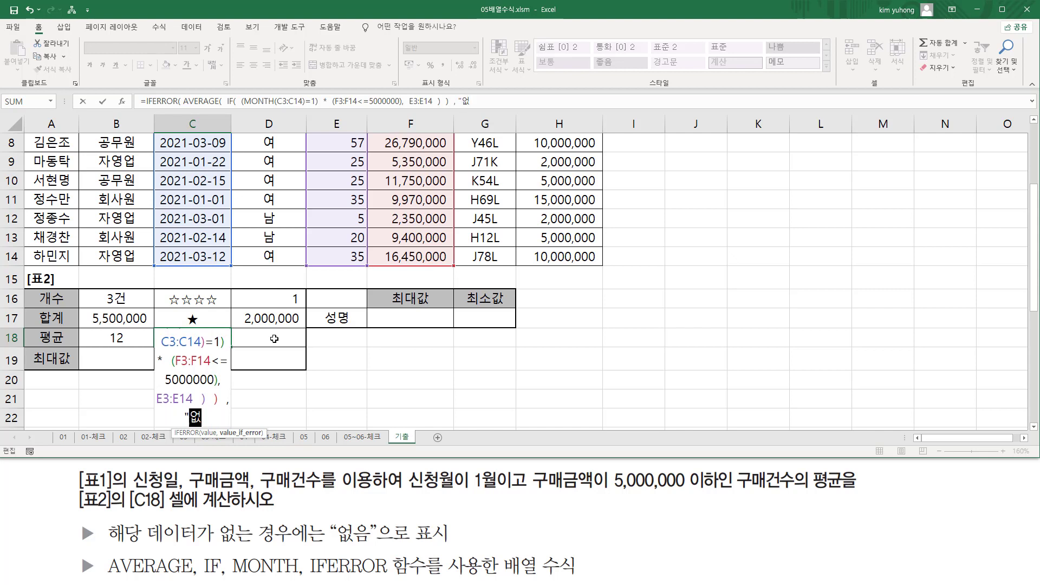
text(음" ))
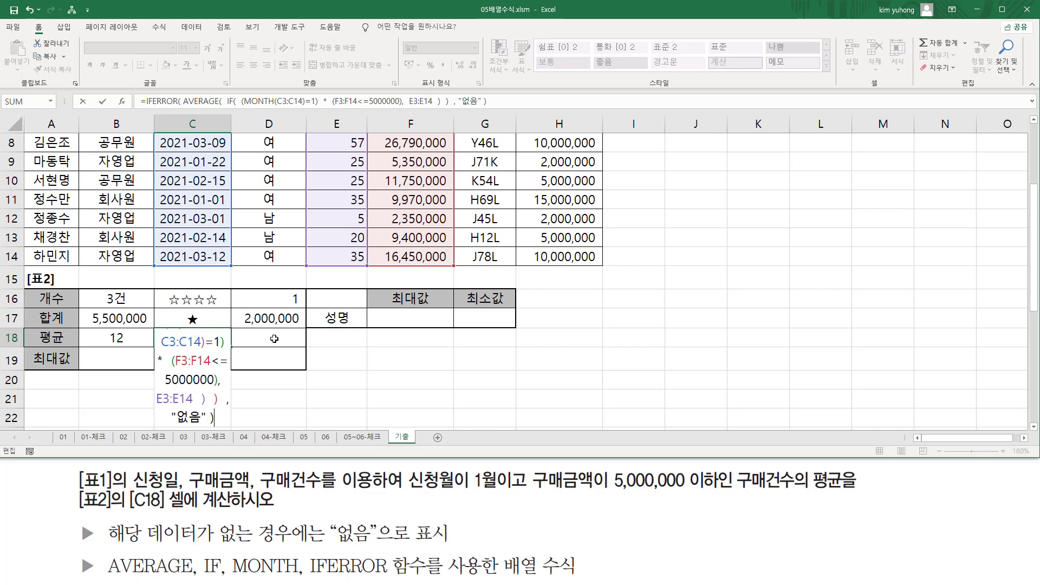
key(ctrl+shift+Return)
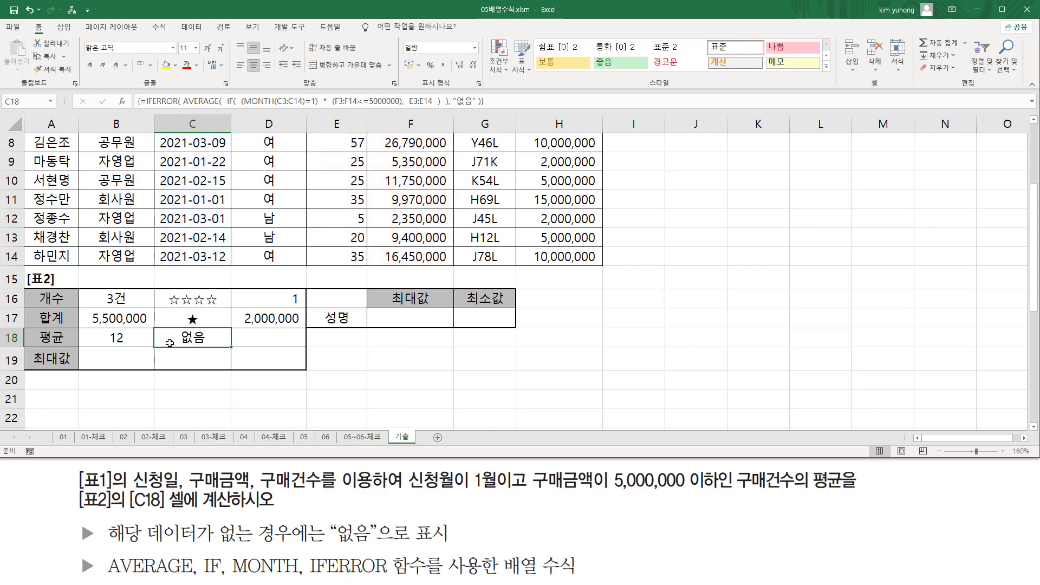
Step: Write the C18 formula as text in B15: =IFERROR( AVERAGE( IF( (MONTH(C3:C14)=1) * (F3:F14<=5000000), E3:E14 ) ) , "없음" )
click(130, 276)
text(=IFERROR( AVERAGE( IF( (MONTH(C3:C14)=1) * (F3:F14<=5000000), E3:E14 ) ) , "없음" ))
key(Return)
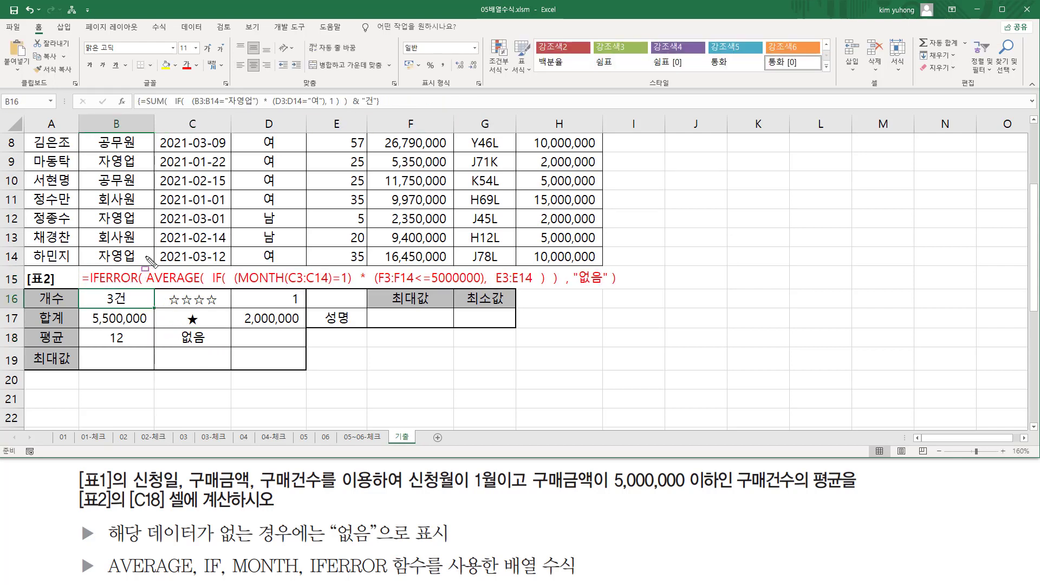
mouse_move(147, 250)
mouse_down()
mouse_move(149, 271)
mouse_move(563, 317)
mouse_up()
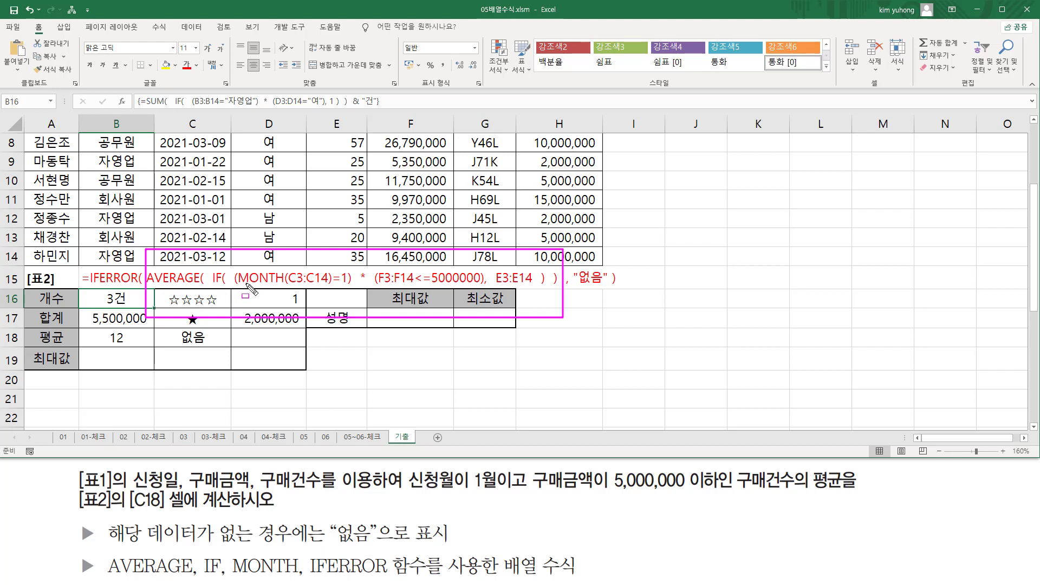
mouse_move(234, 264)
mouse_down()
mouse_move(250, 291)
mouse_move(487, 297)
mouse_move(481, 291)
mouse_up()
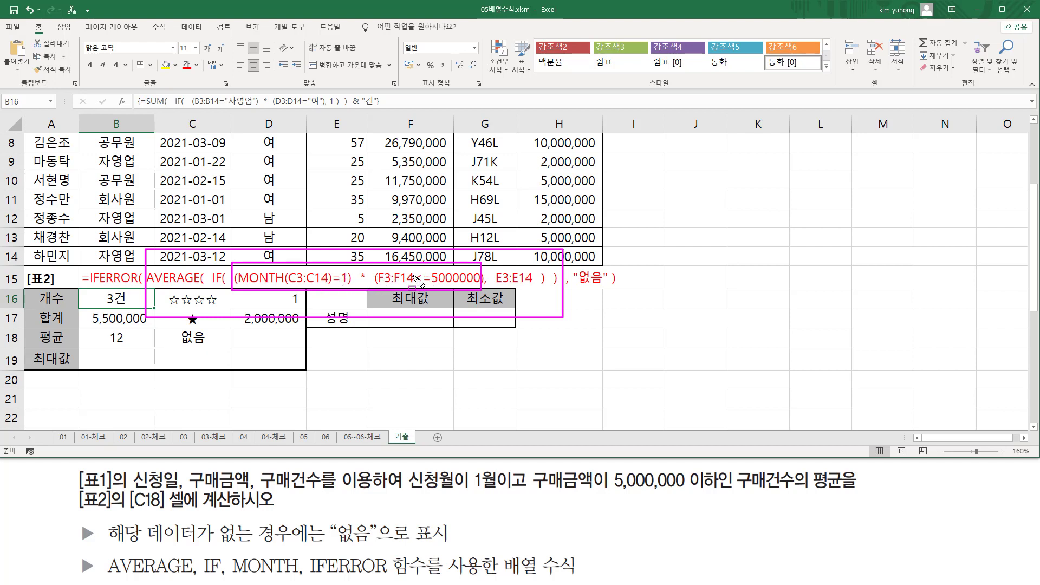
mouse_move(492, 287)
mouse_down()
mouse_move(542, 295)
mouse_move(533, 269)
mouse_up()
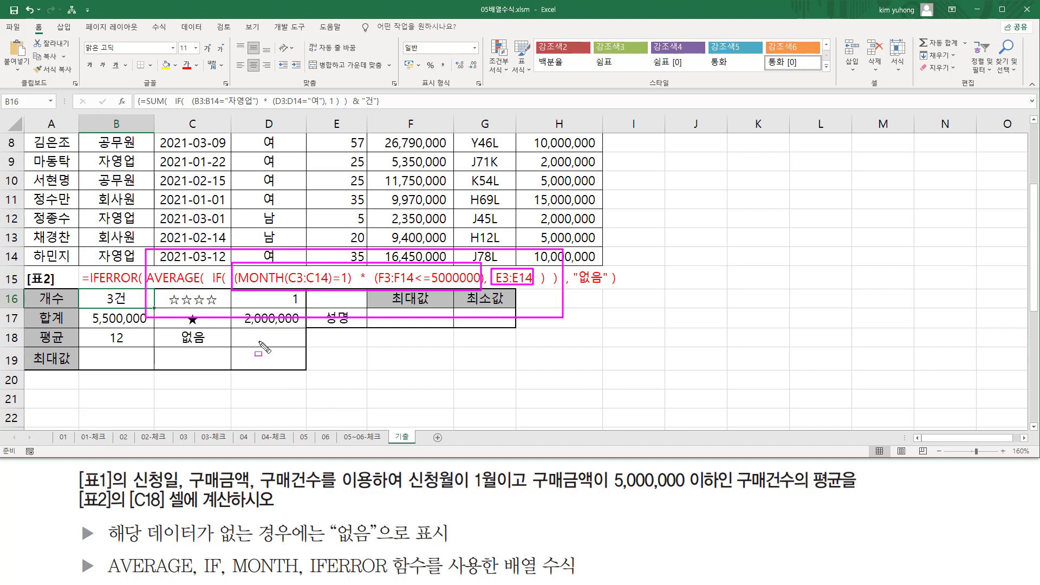
drag(84, 283, 138, 283)
drag(578, 284, 604, 284)
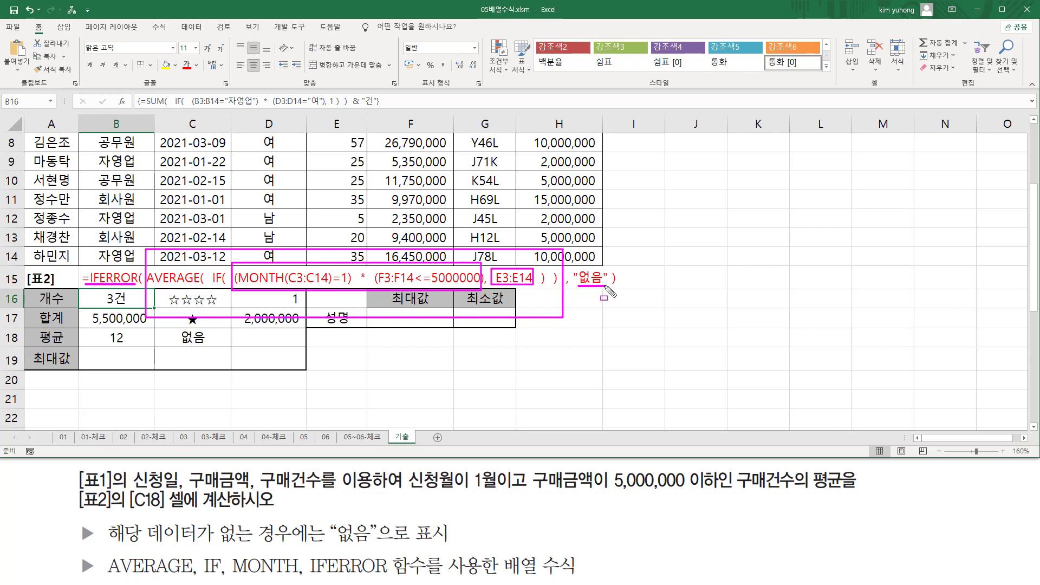
key(Escape)
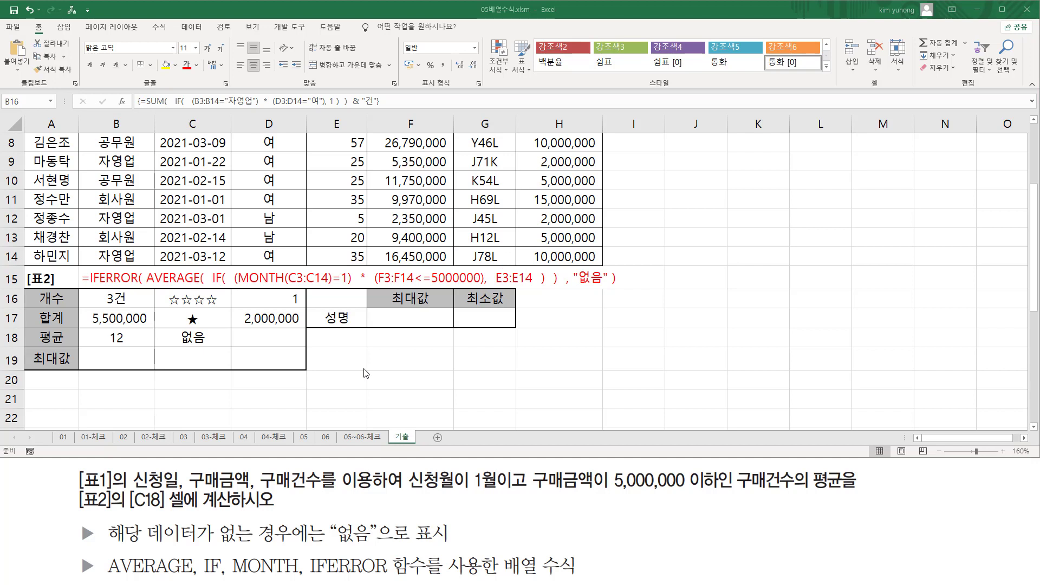